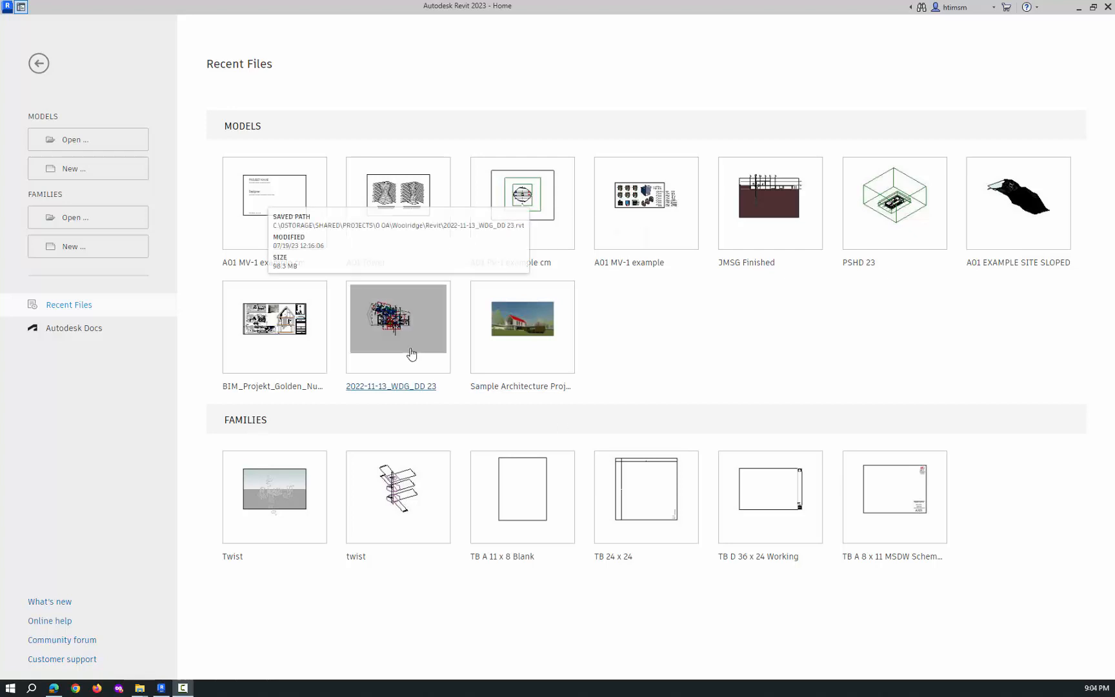
Create a new project from the template A01 MV-1 template 2022.rte in the A01-1 lecture folder
click(76, 170)
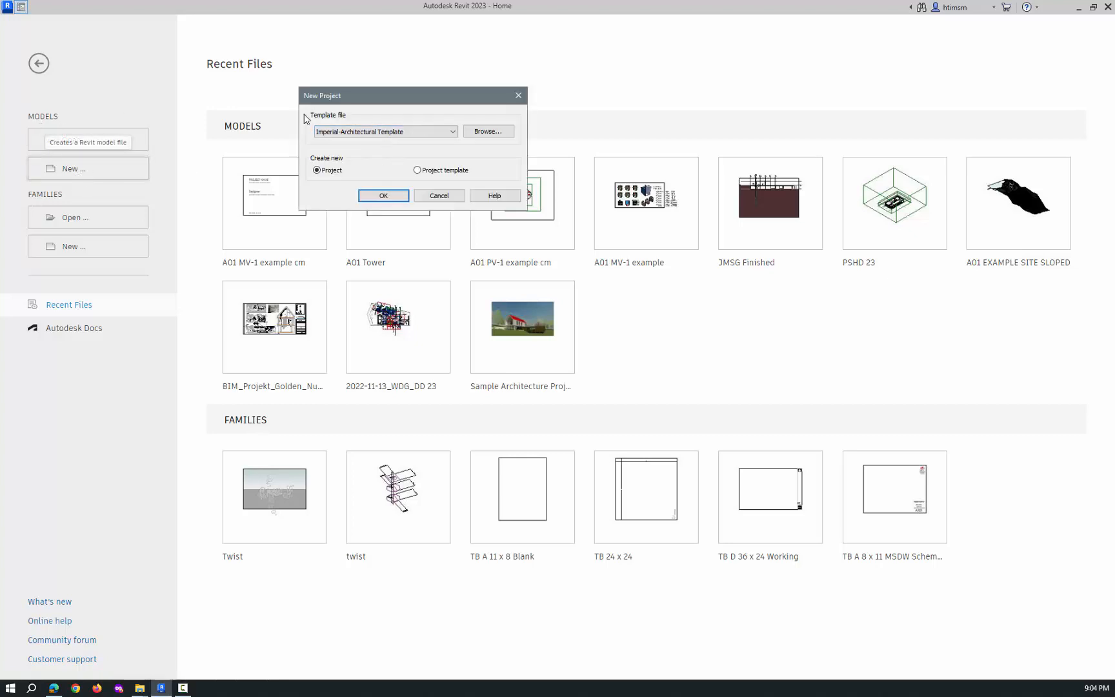
click(487, 131)
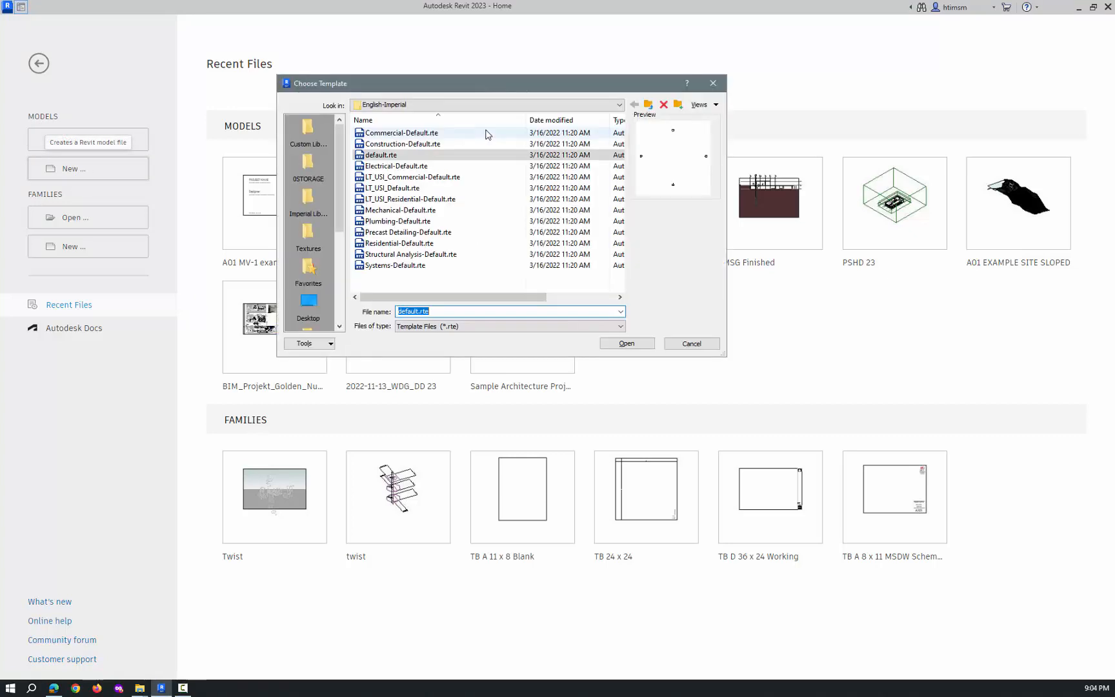
click(307, 165)
double_click(379, 155)
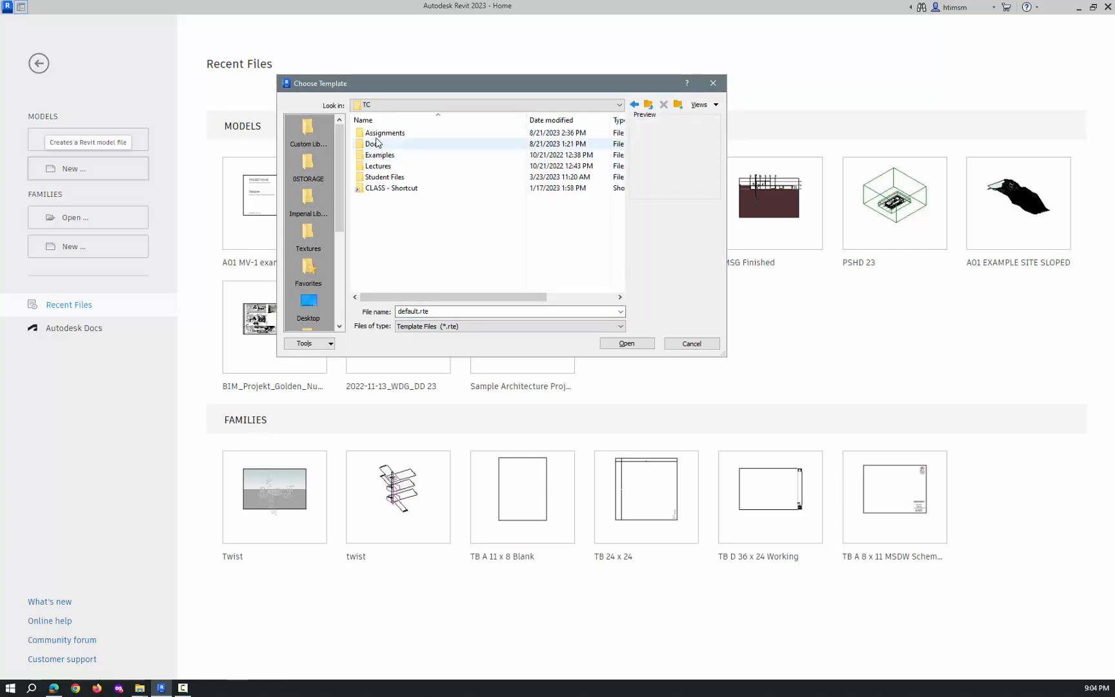
double_click(377, 166)
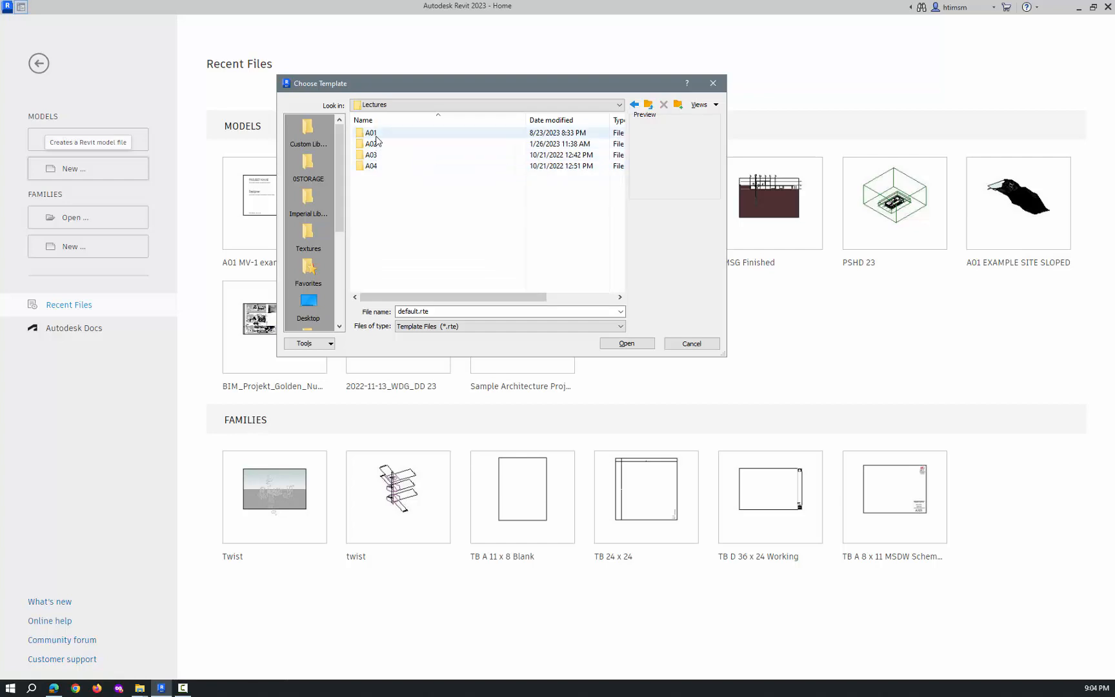
double_click(374, 133)
double_click(376, 133)
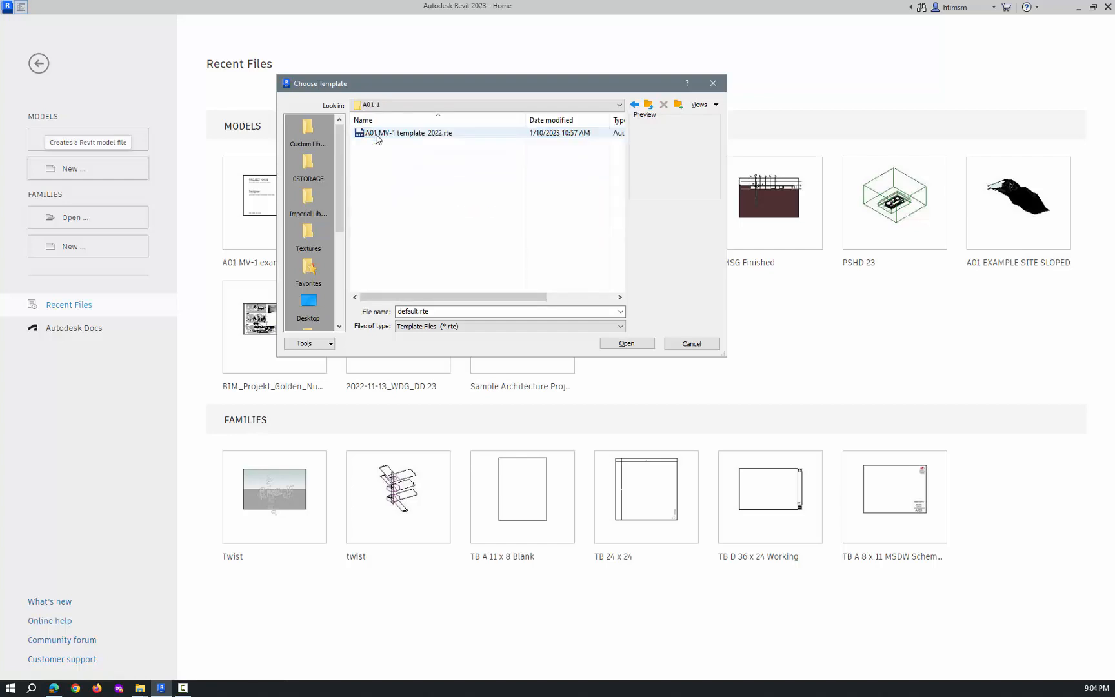
click(387, 133)
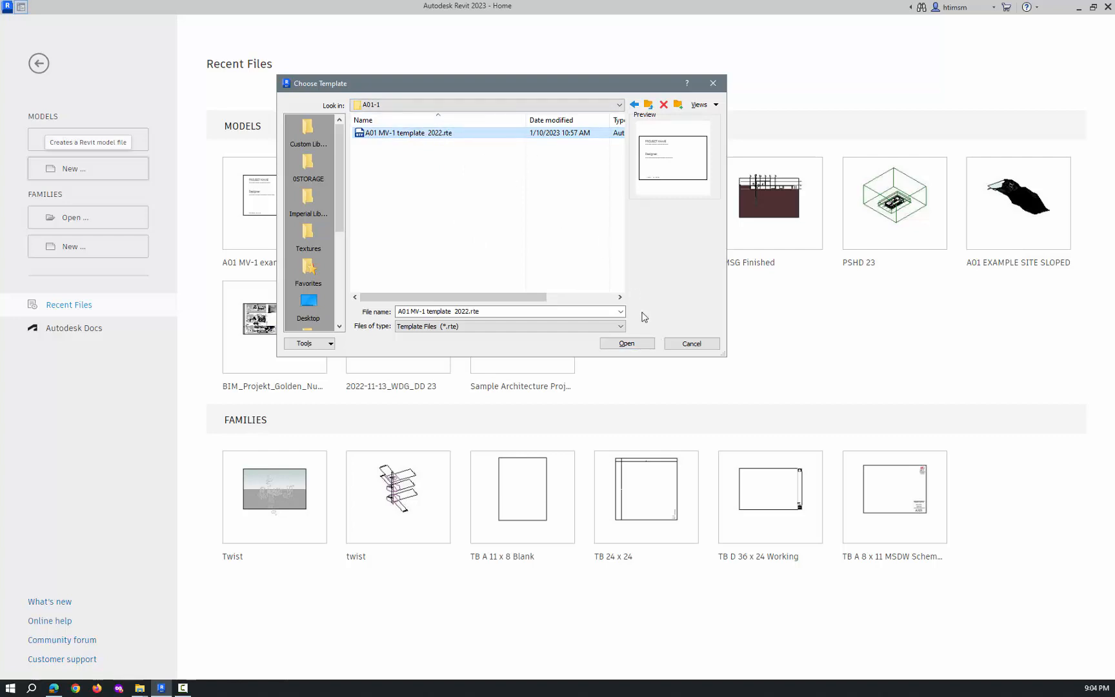
click(640, 347)
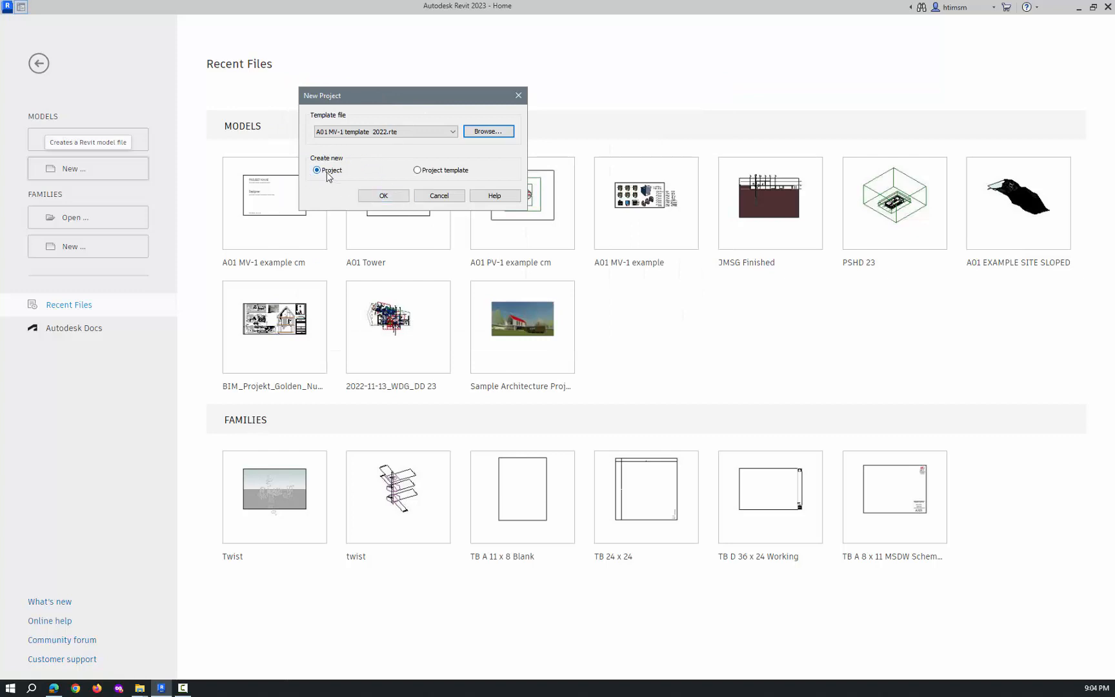
click(383, 195)
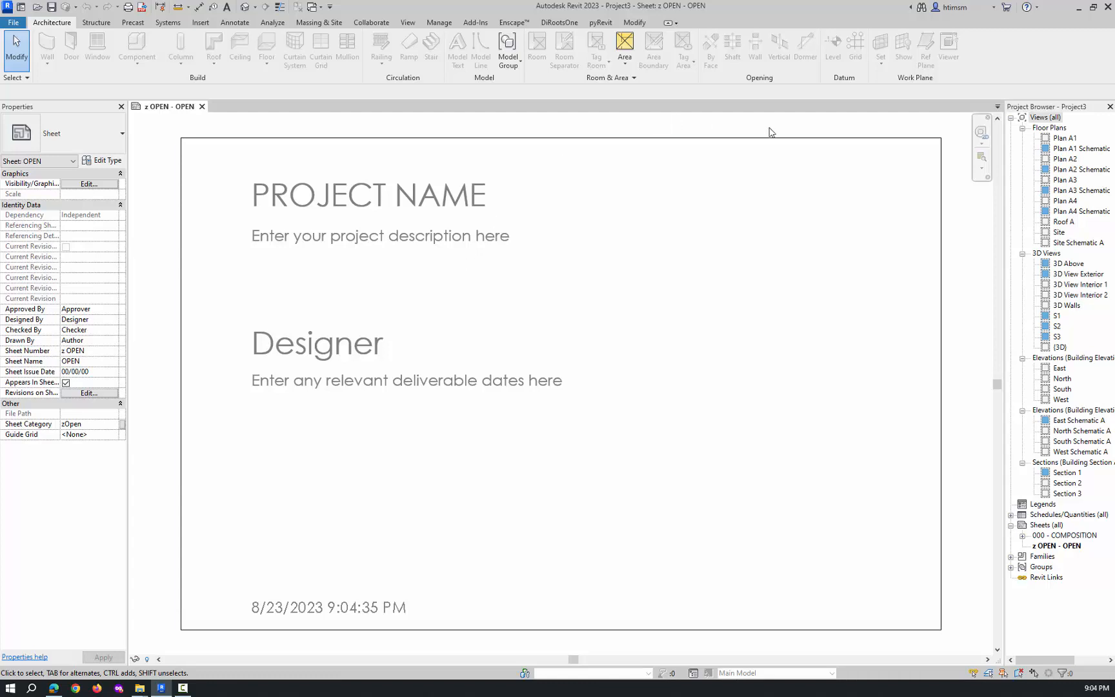
Open the Site floor plan and close the z OPEN sheet view
click(1057, 233)
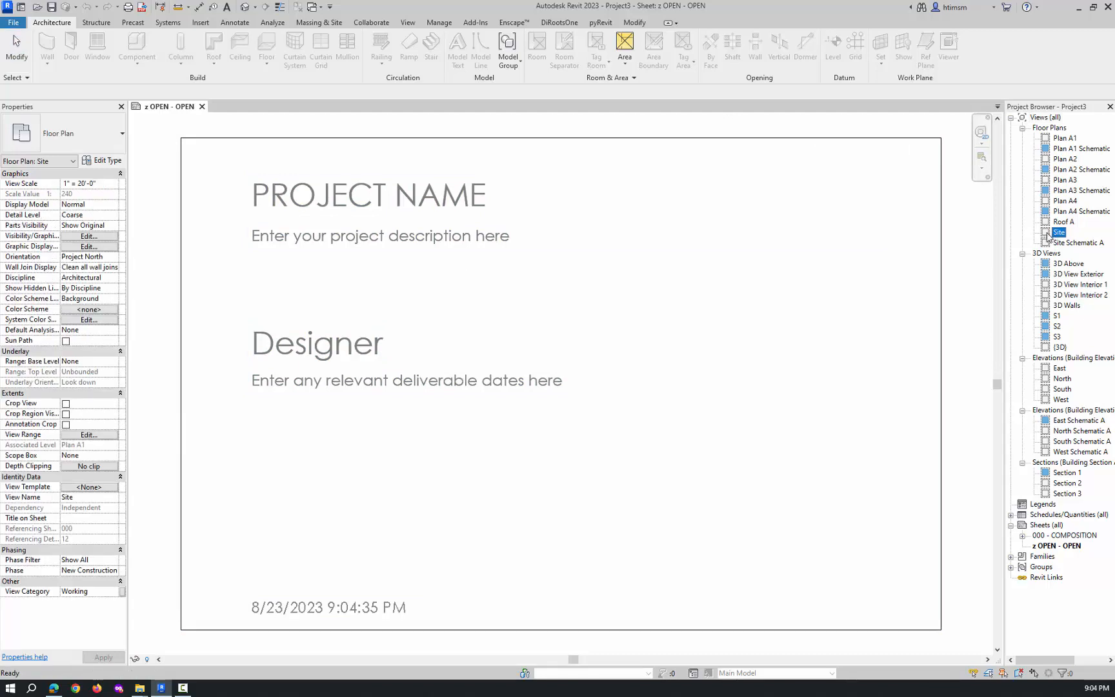
click(764, 184)
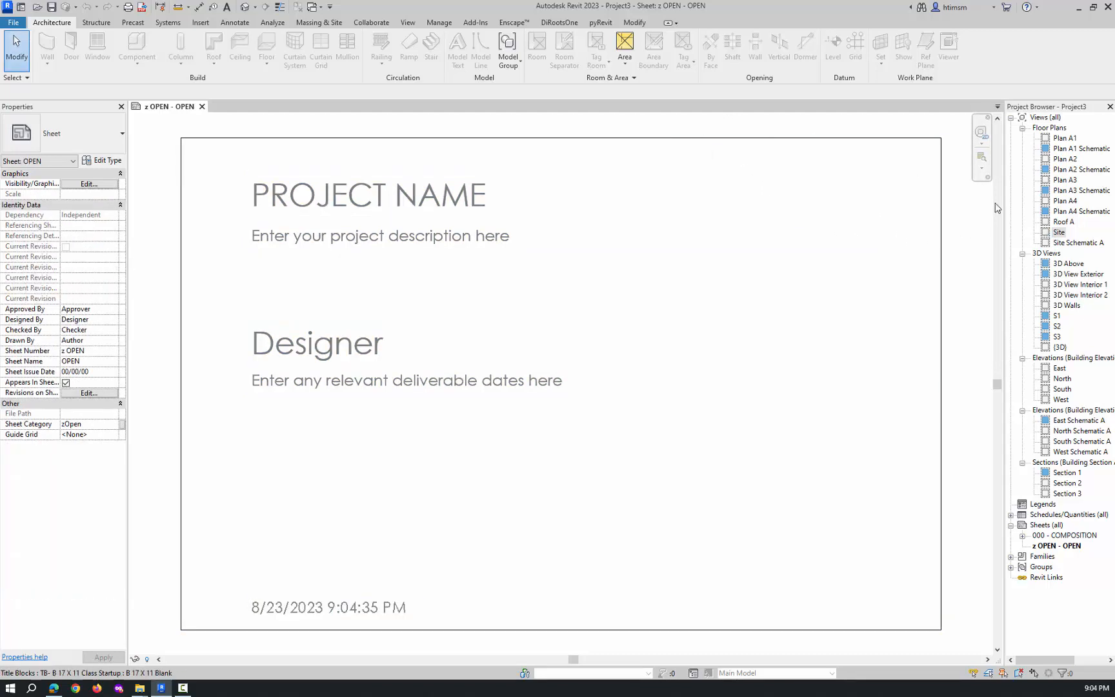
double_click(1058, 232)
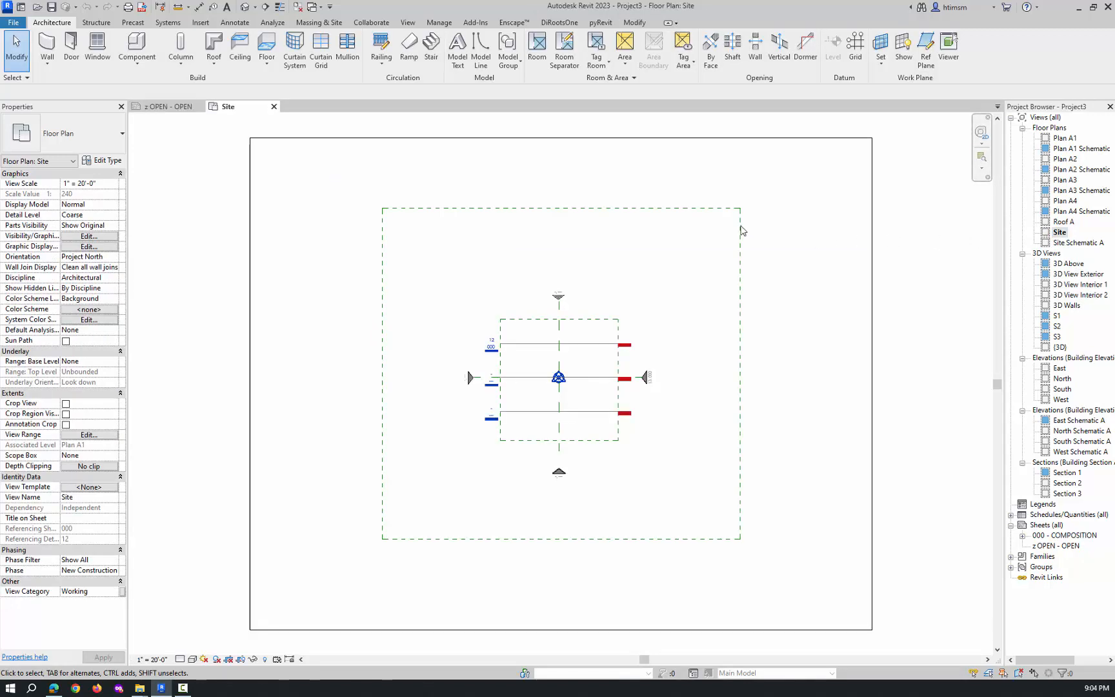
click(199, 107)
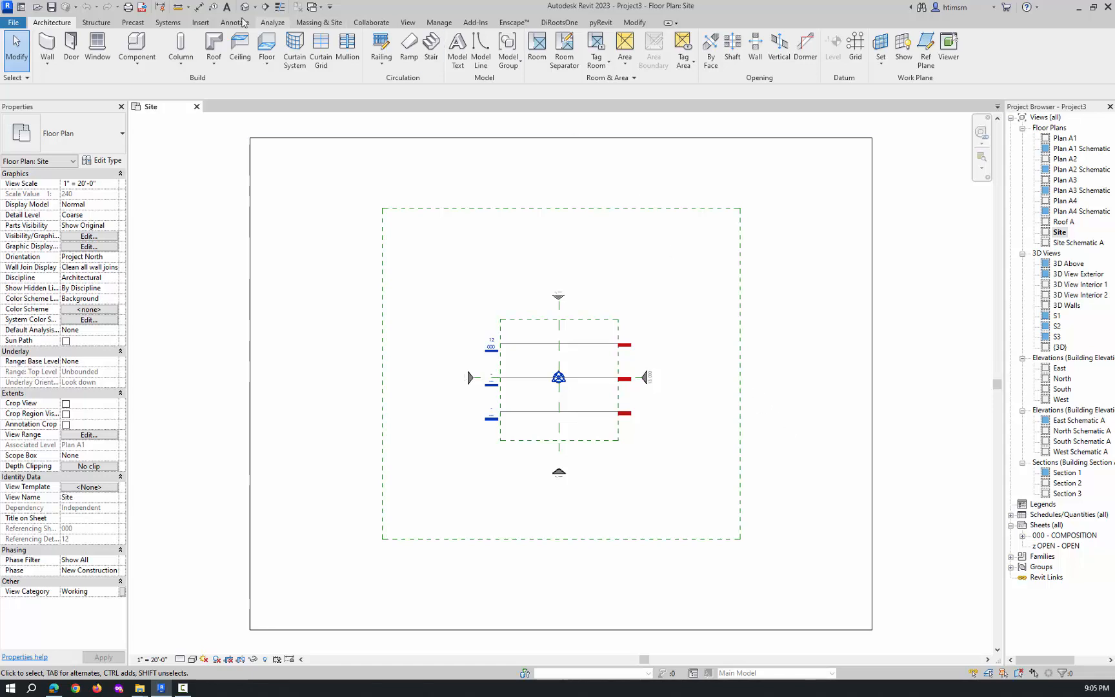
Load the Twist.rfa family into the project and check for it among the Mass families
click(204, 23)
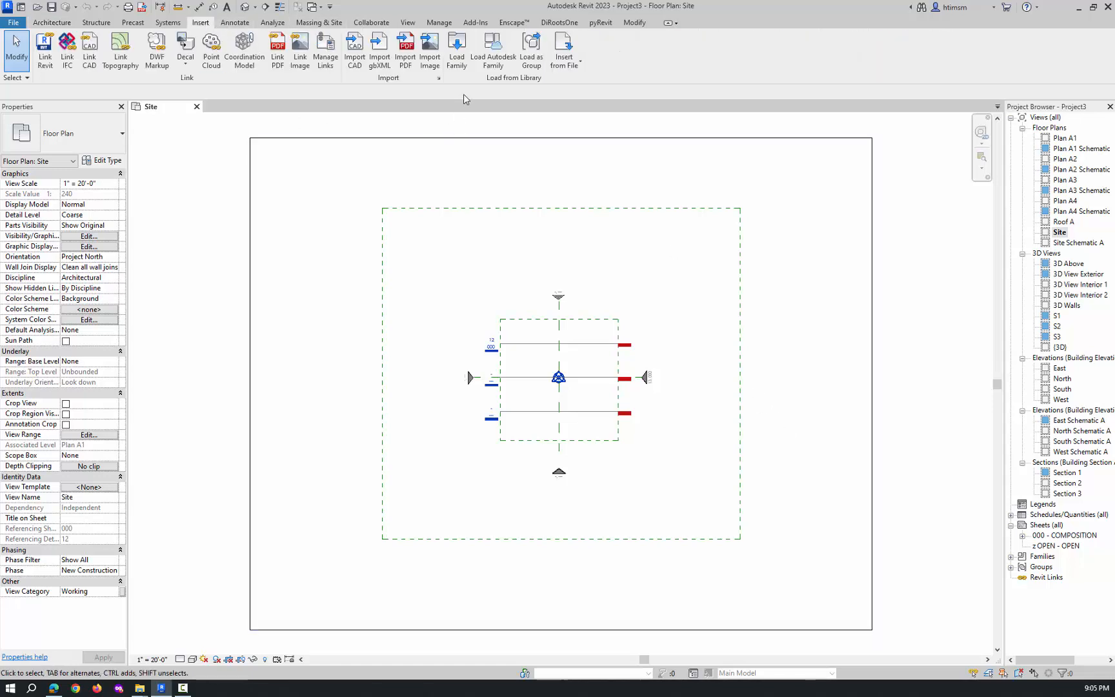
click(457, 56)
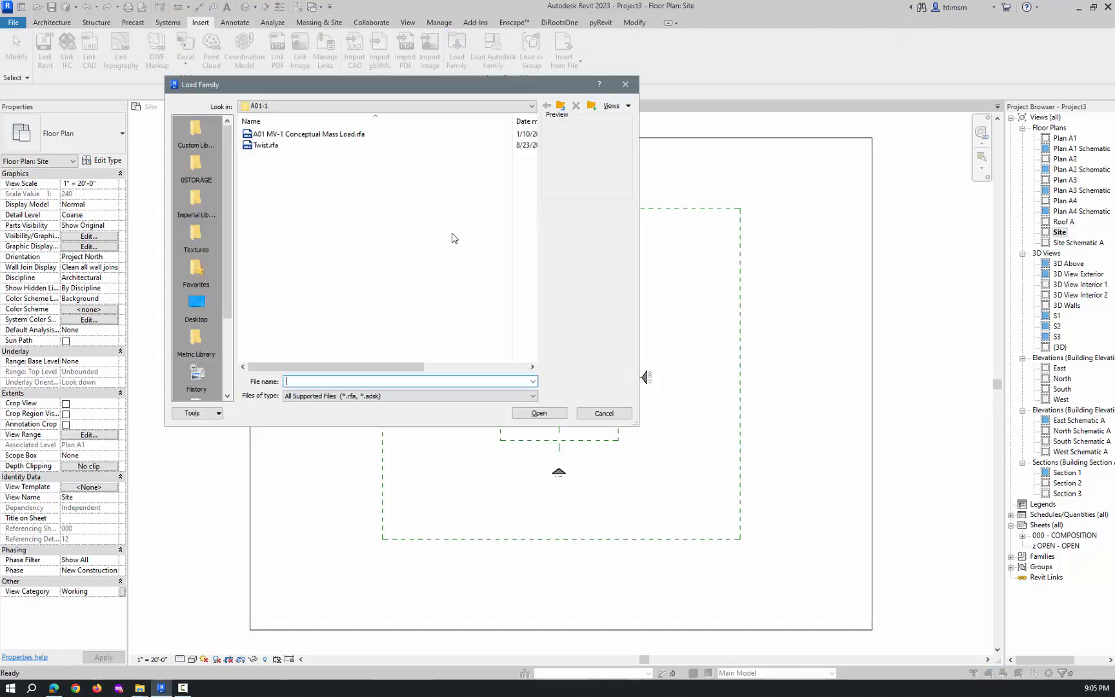
click(265, 145)
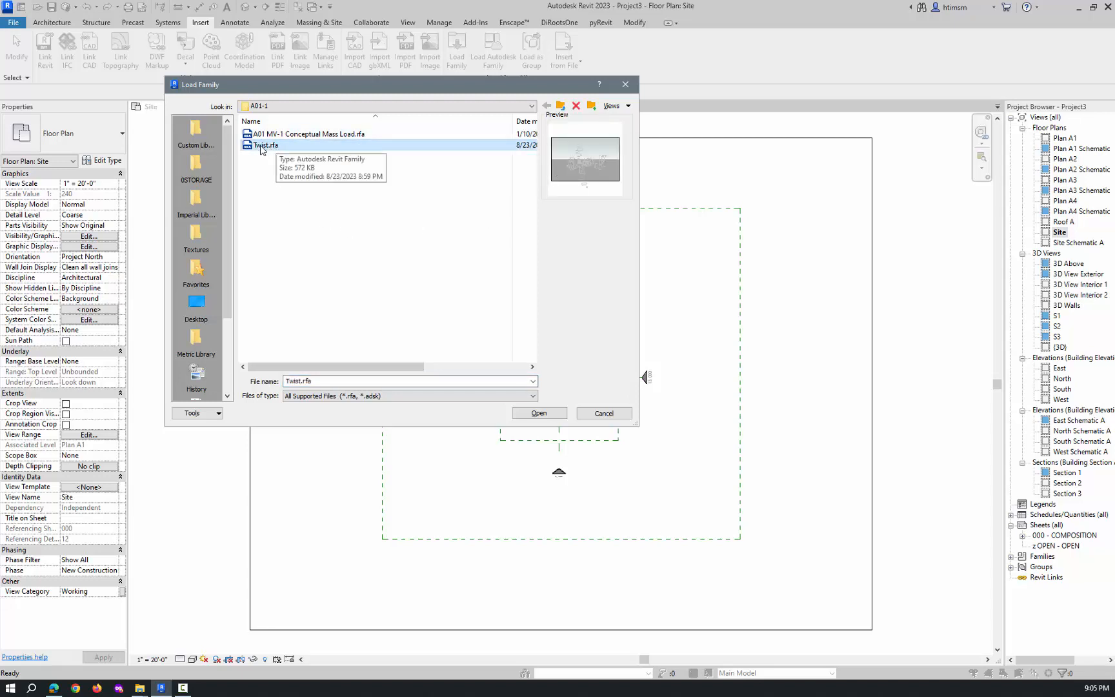
click(545, 416)
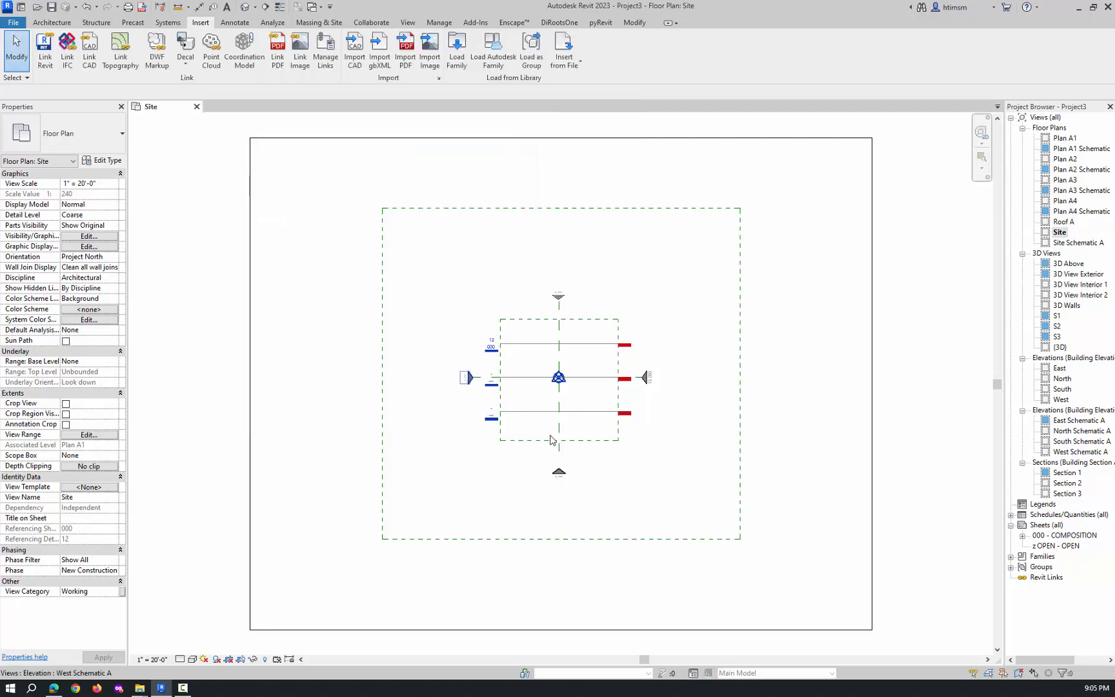
click(1011, 557)
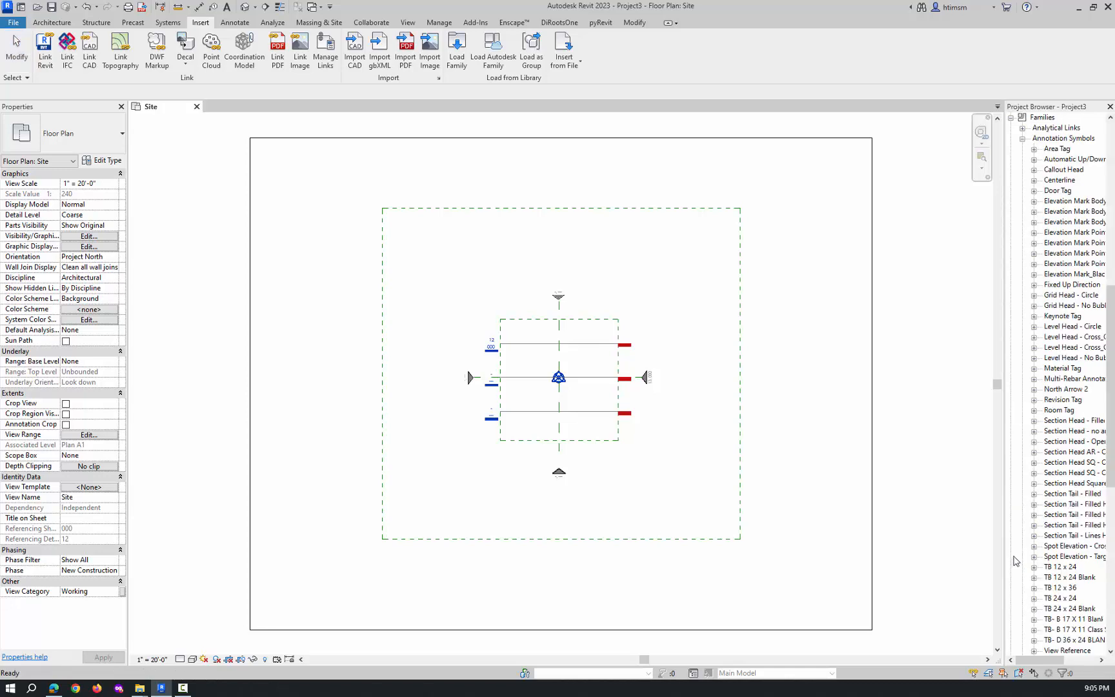
click(1023, 140)
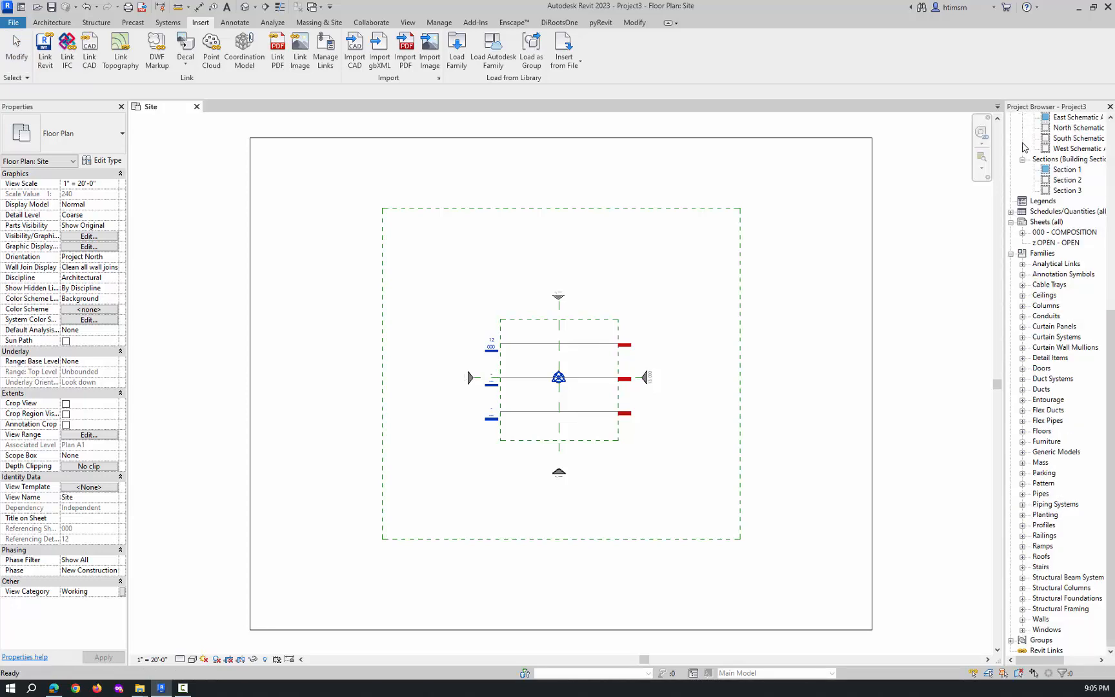
click(1023, 462)
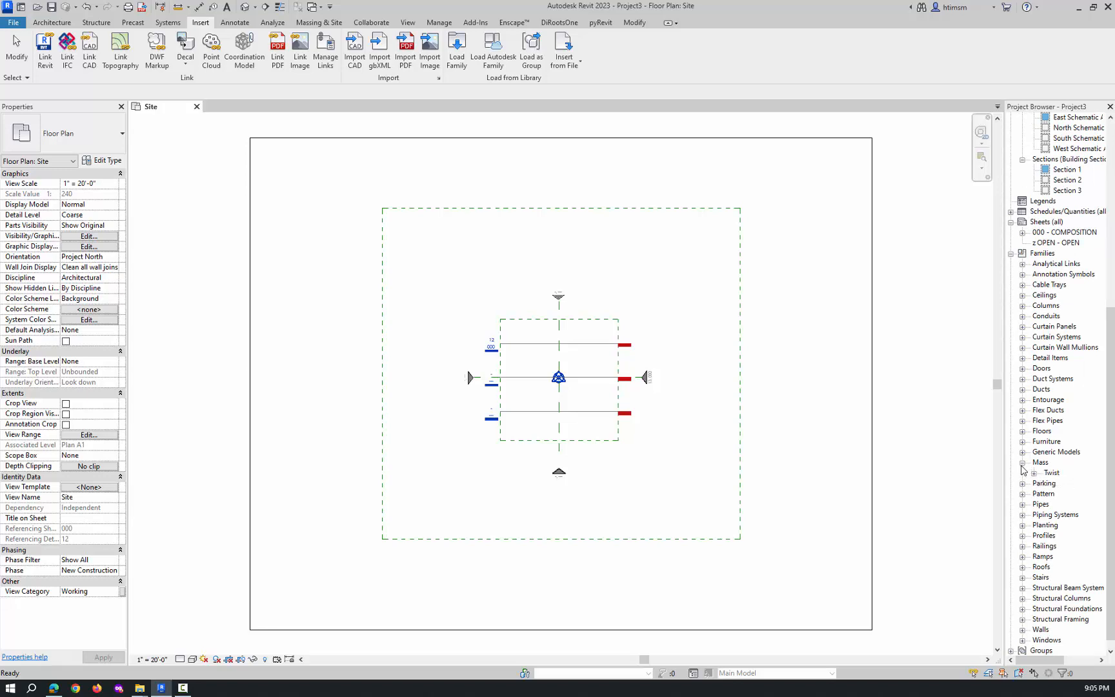
click(1022, 462)
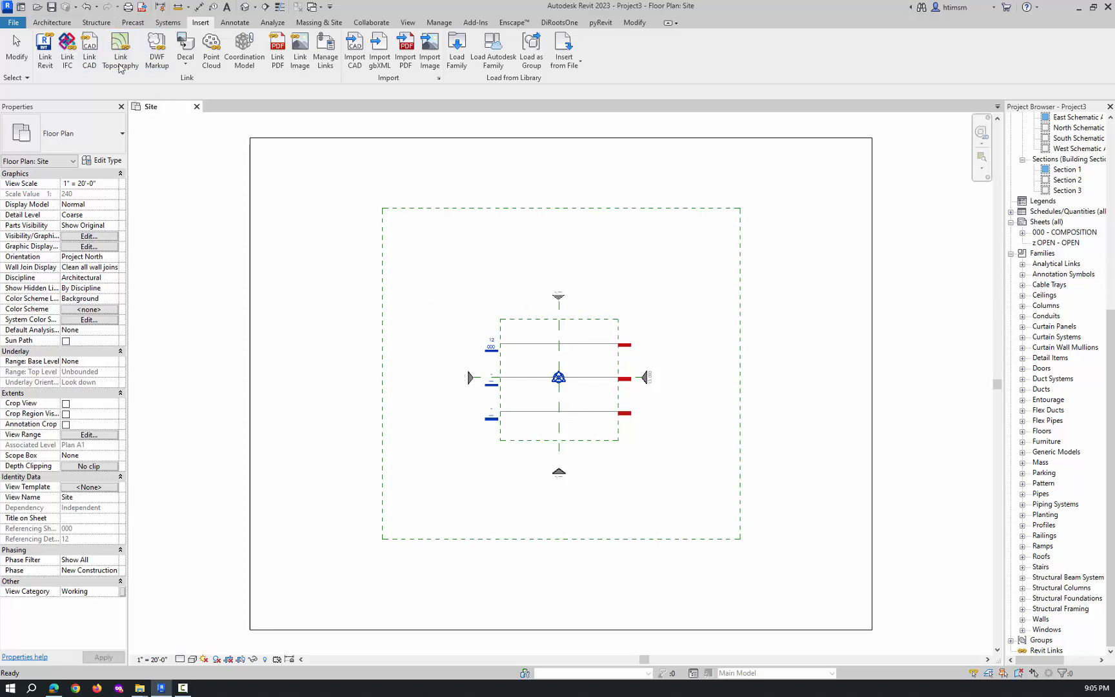
Place one Twist 70' component at the centre of the Site plan on Level : Plan A1
click(61, 22)
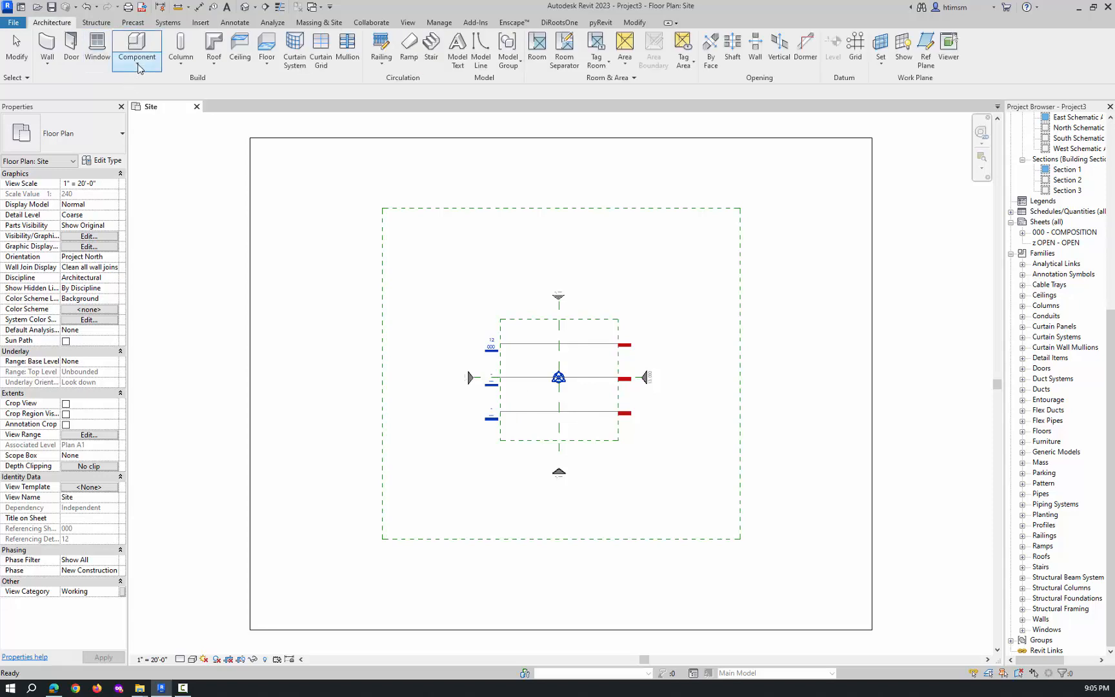
click(139, 67)
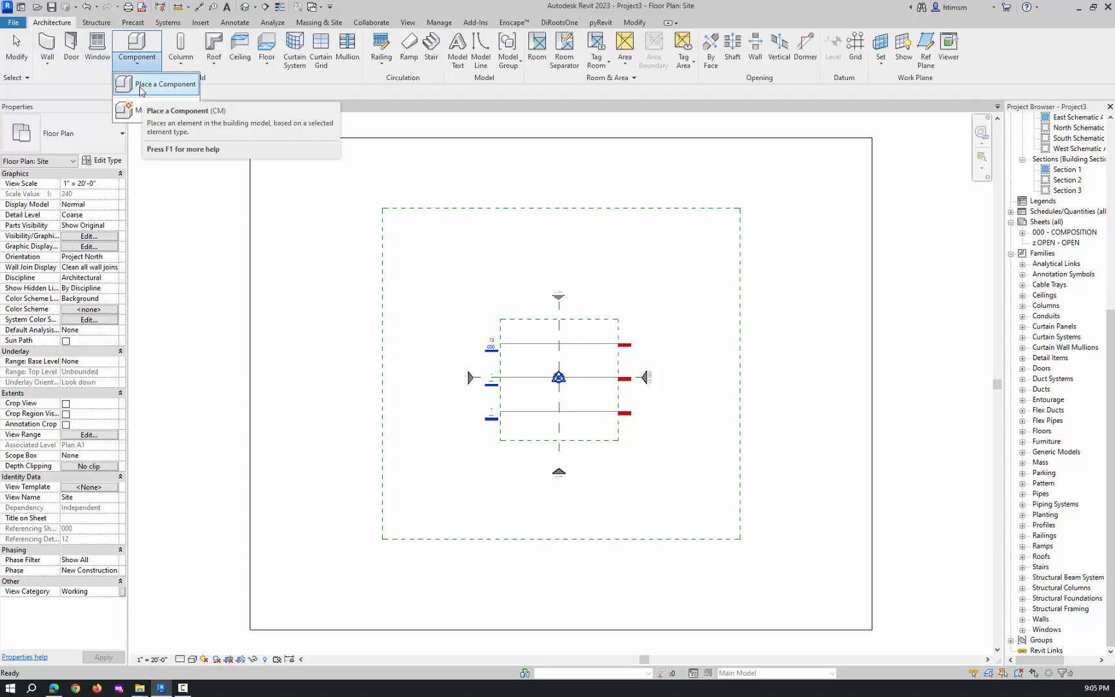
click(141, 85)
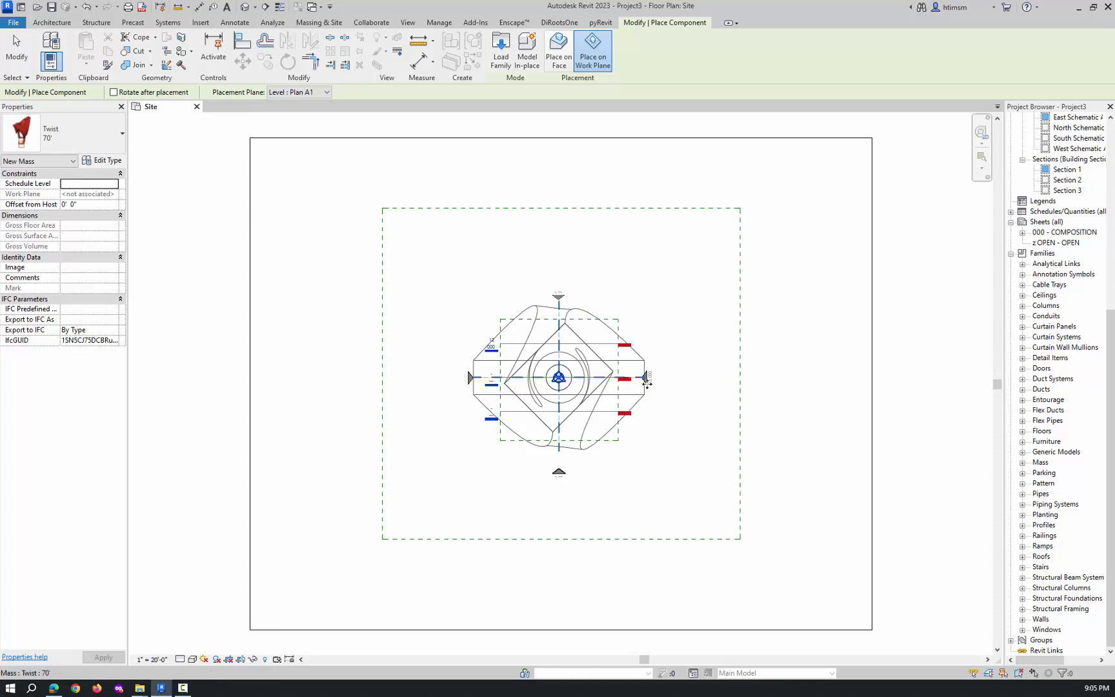
click(581, 379)
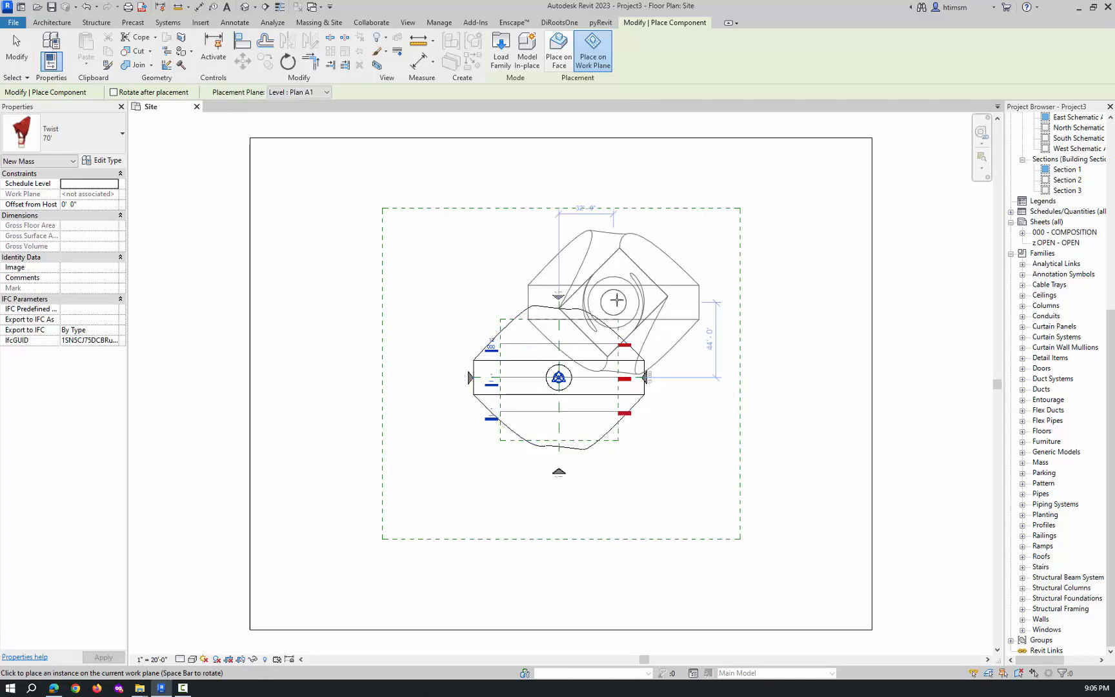
key(Escape)
key(Escape)
Open the default 3D view and set mass visibility to Show Mass Form and Floors
click(246, 7)
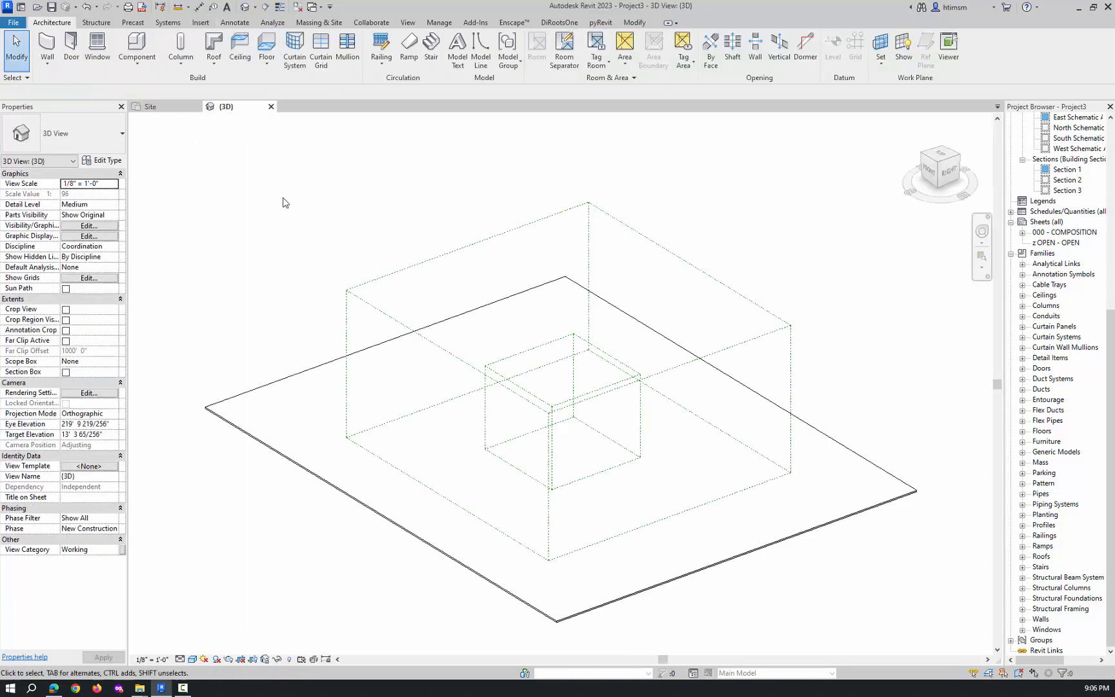
click(318, 22)
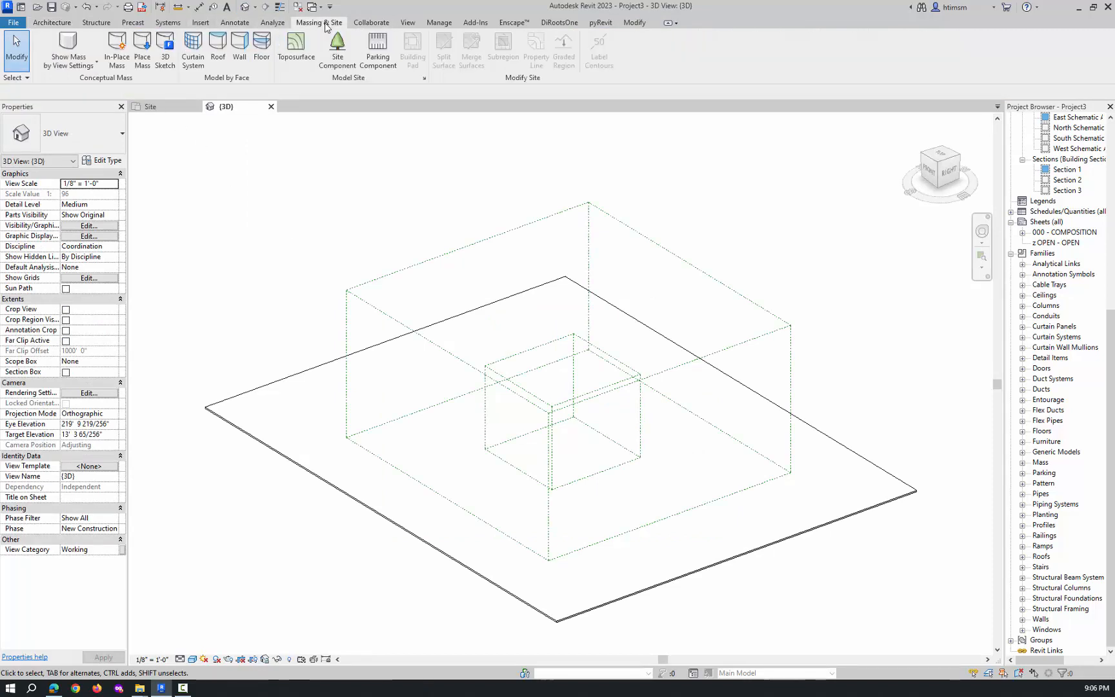
click(96, 63)
click(73, 111)
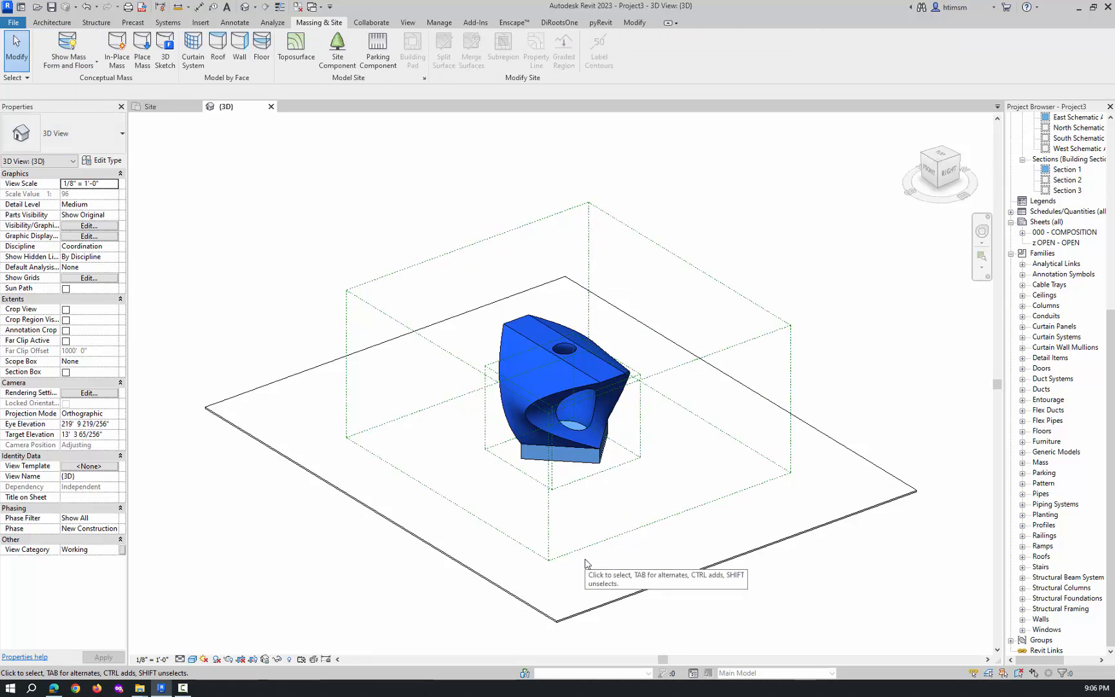
Delete the placed Twist mass from the model and remove the Twist family from the project
click(522, 317)
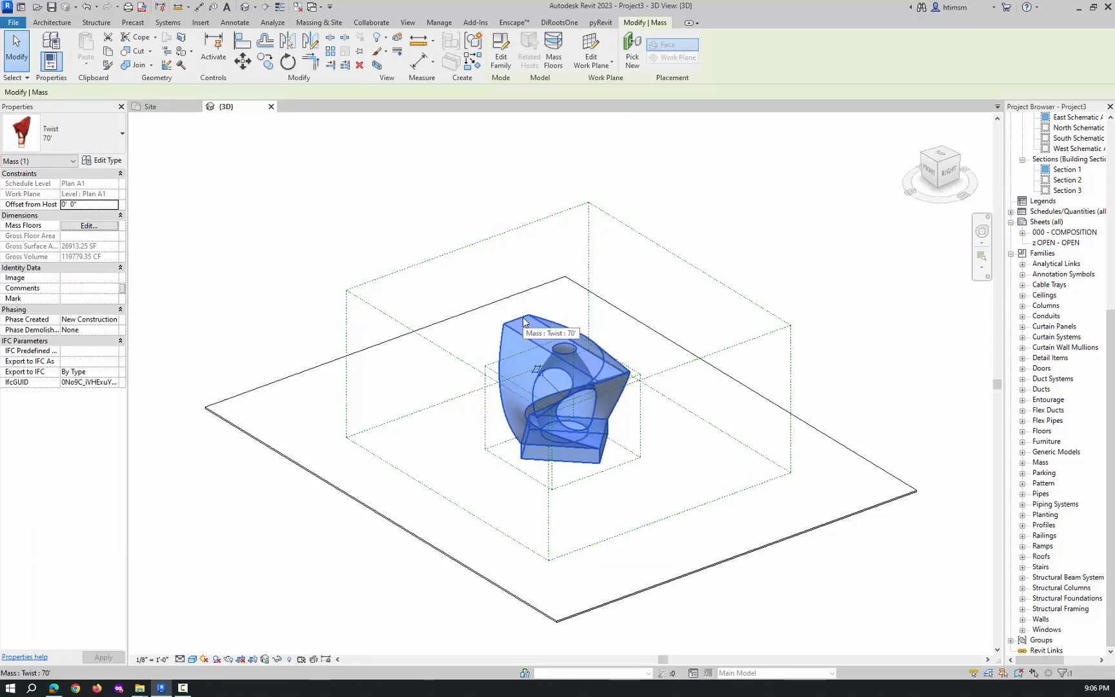
key(Delete)
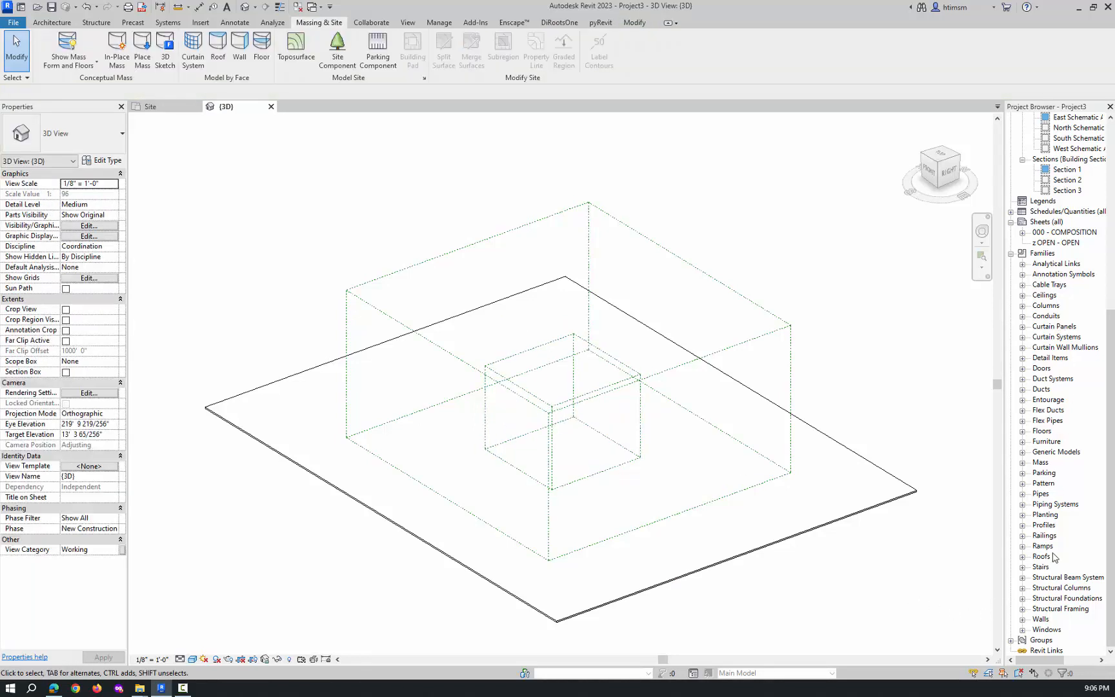
click(1022, 462)
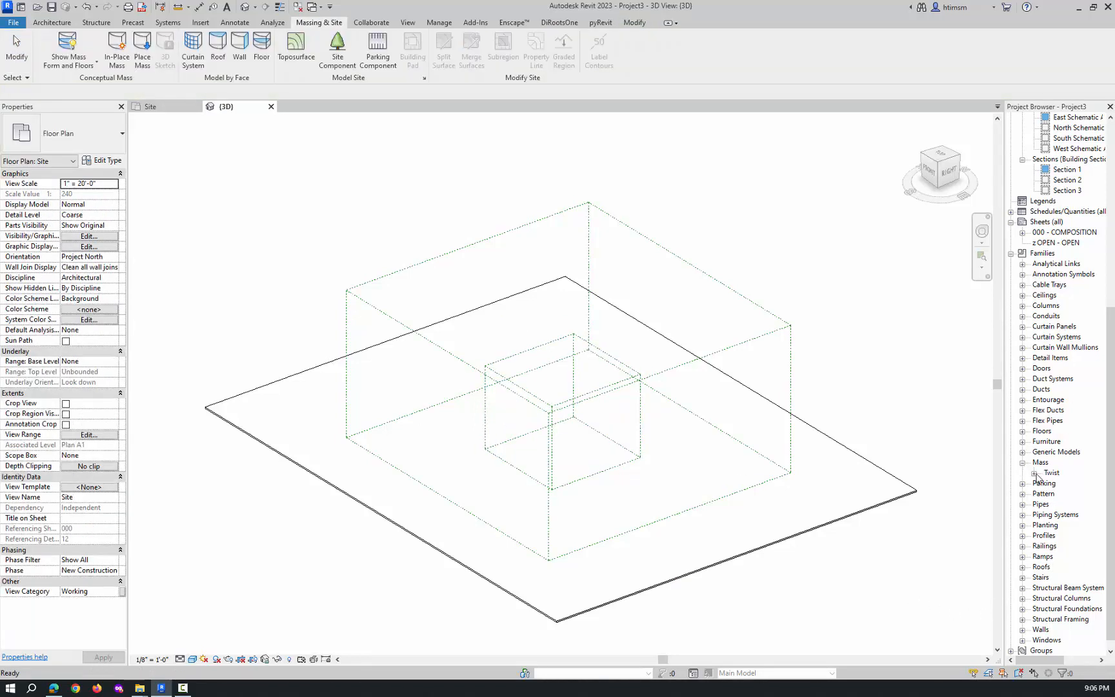
click(1051, 473)
right_click(1051, 474)
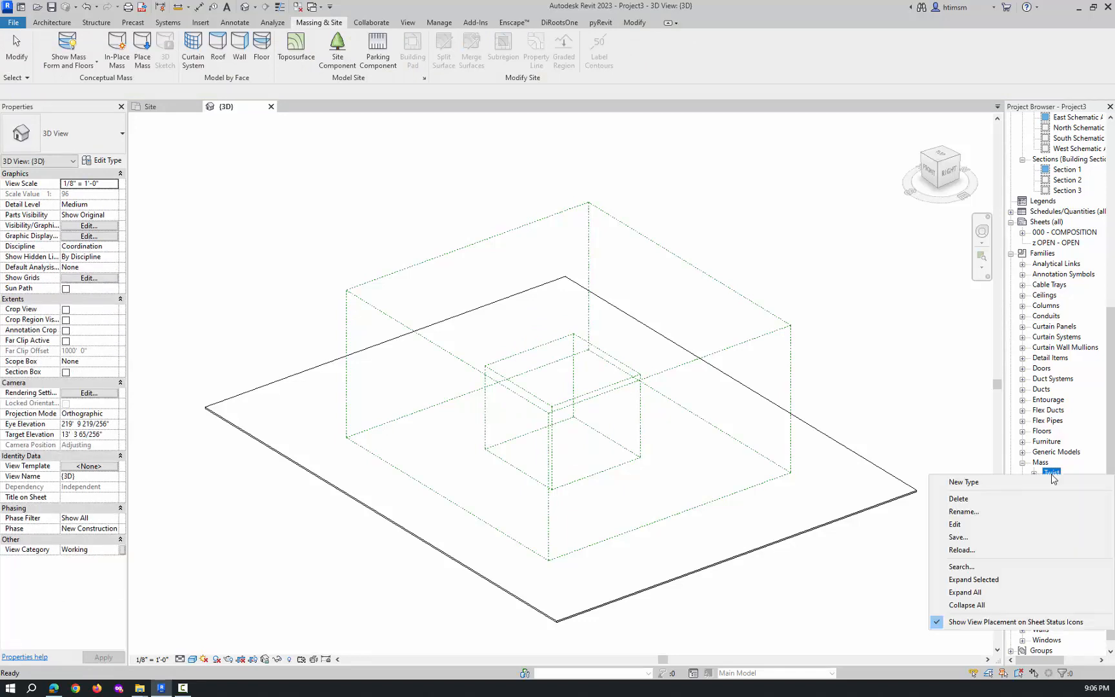
click(1004, 497)
click(792, 259)
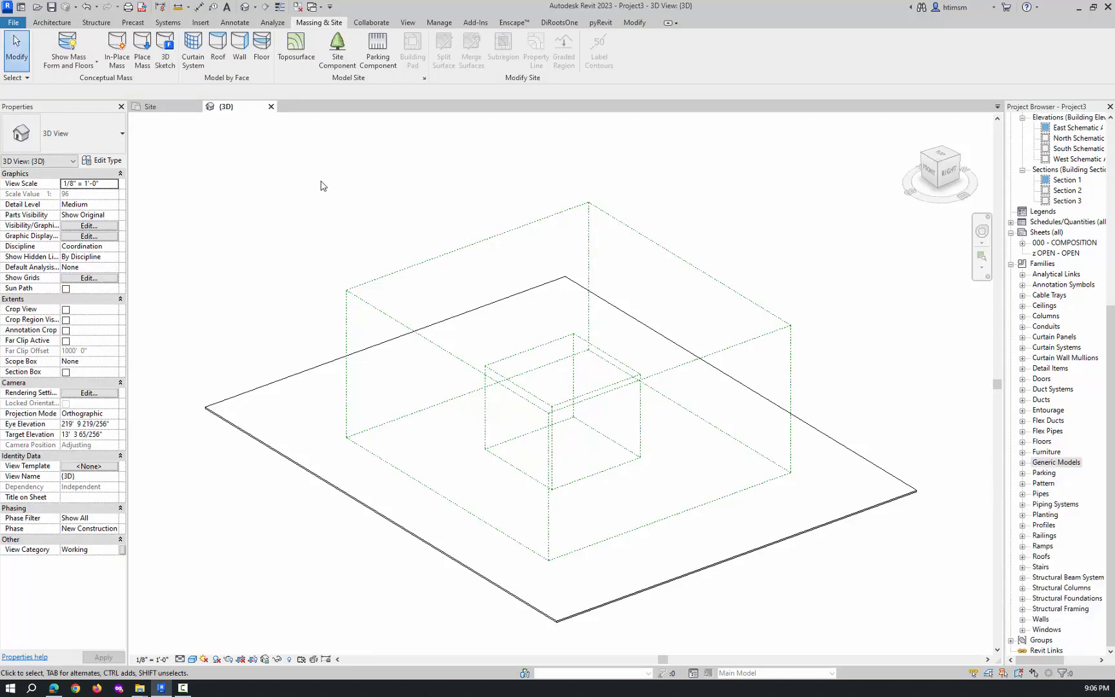
Open the recent family file Twist.rfa and switch to its {3D} view
click(14, 23)
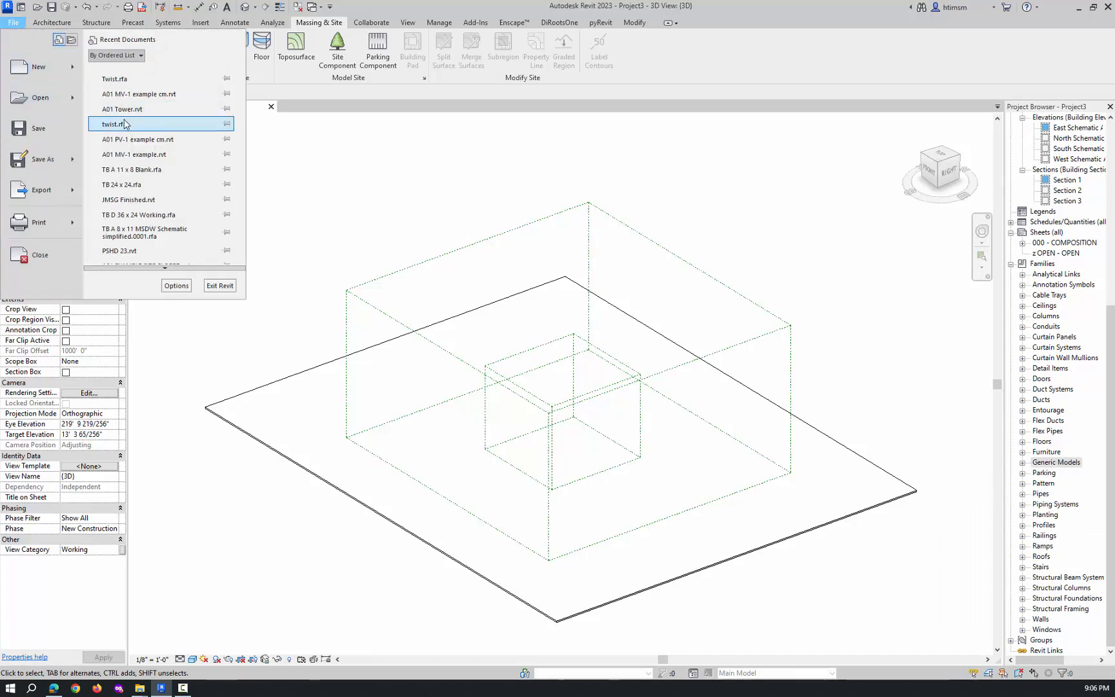
click(121, 80)
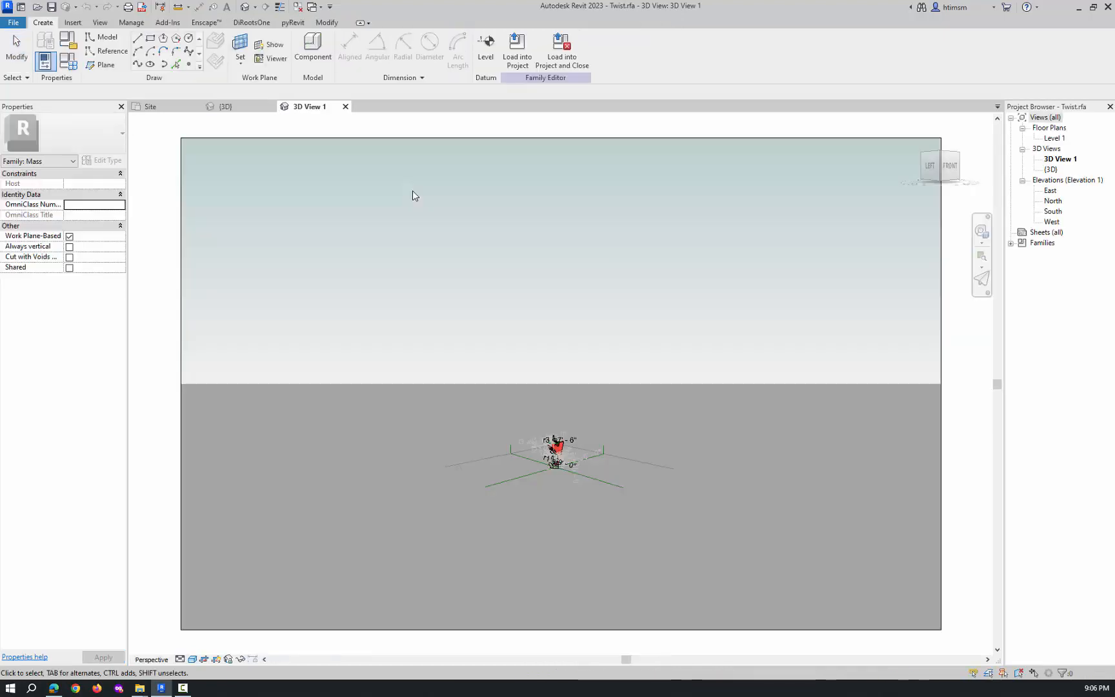
double_click(1050, 169)
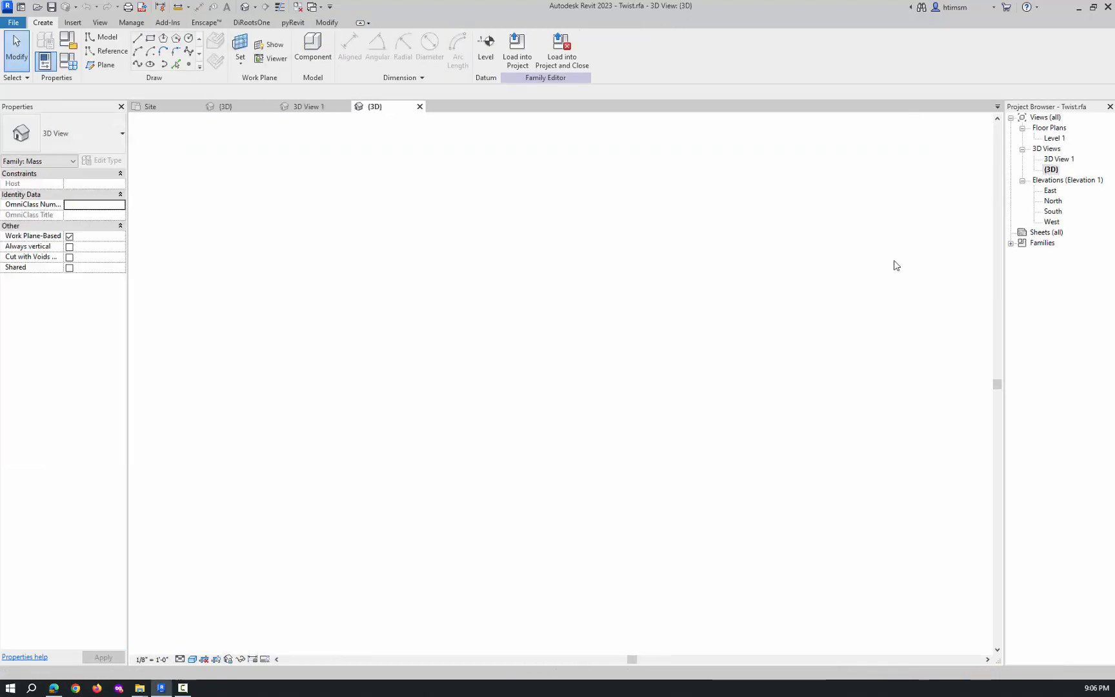
Close the inactive views, view both the Project3 and Twist.rfa {3D} views, and return to the Twist family
scroll(512, 462, up, 5)
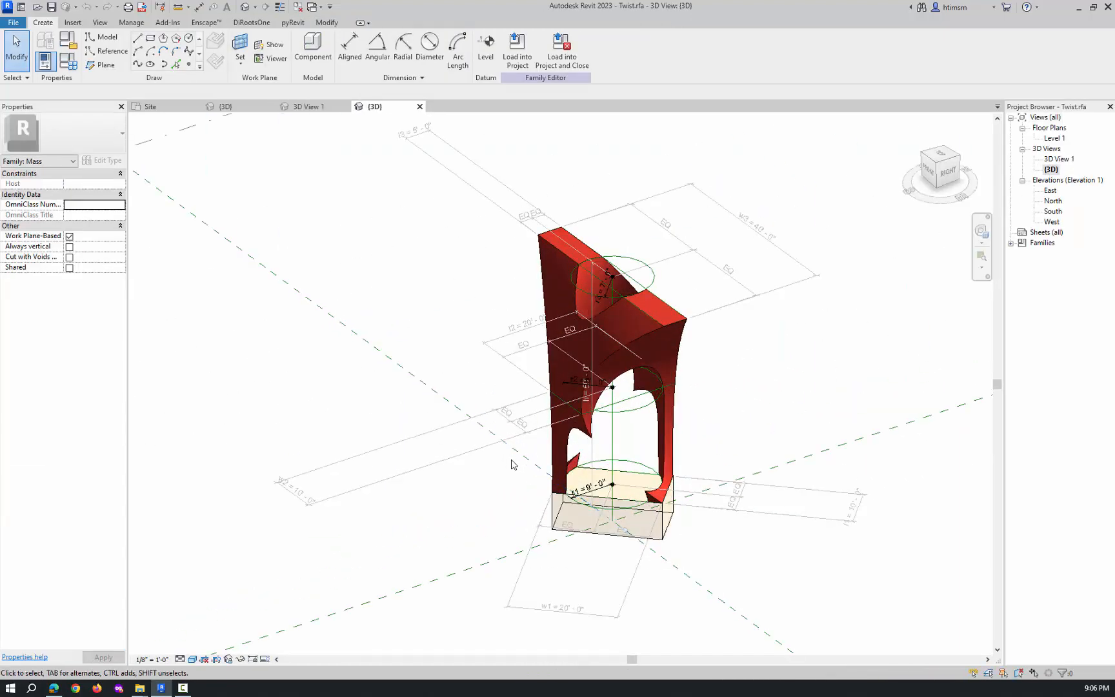
key(c)
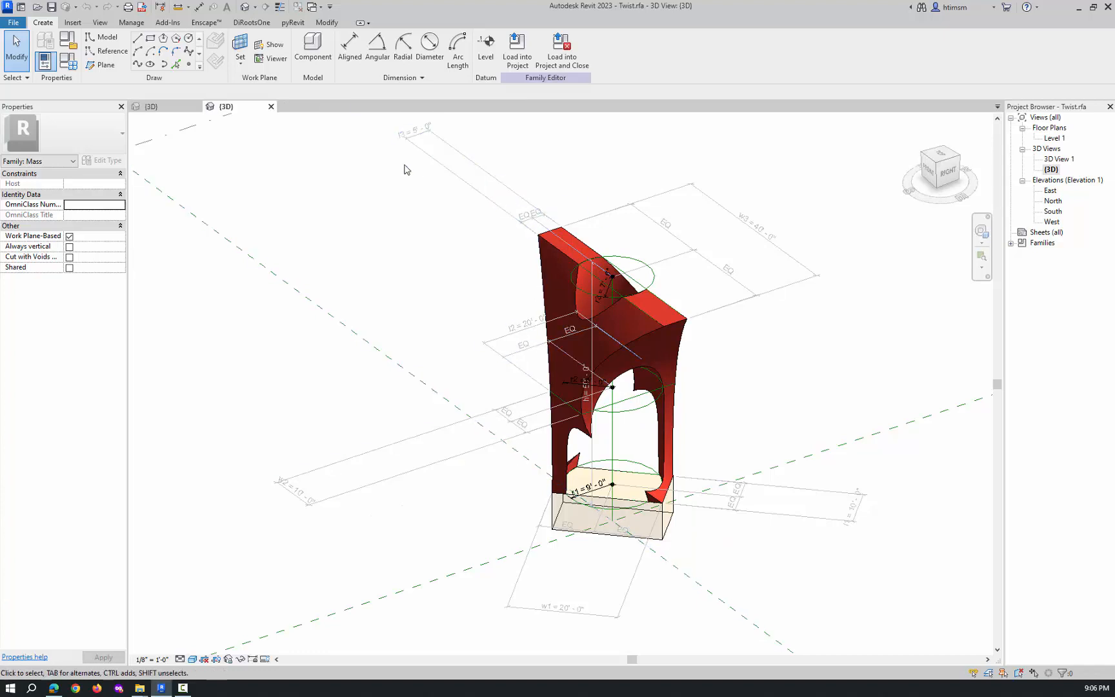
click(174, 111)
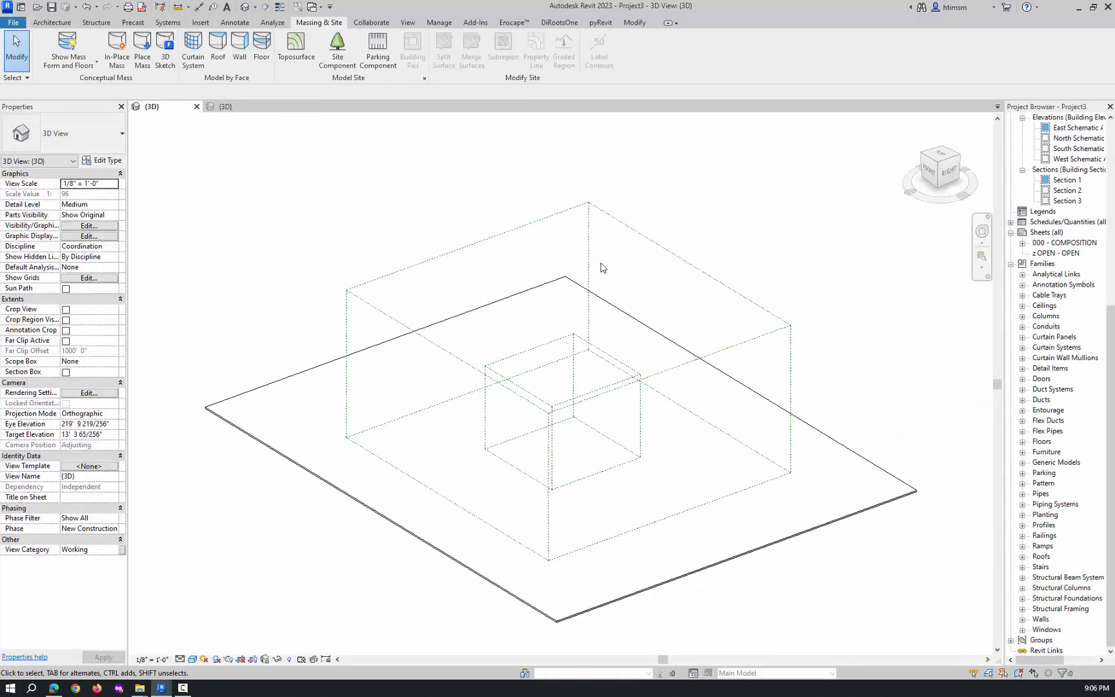
click(227, 106)
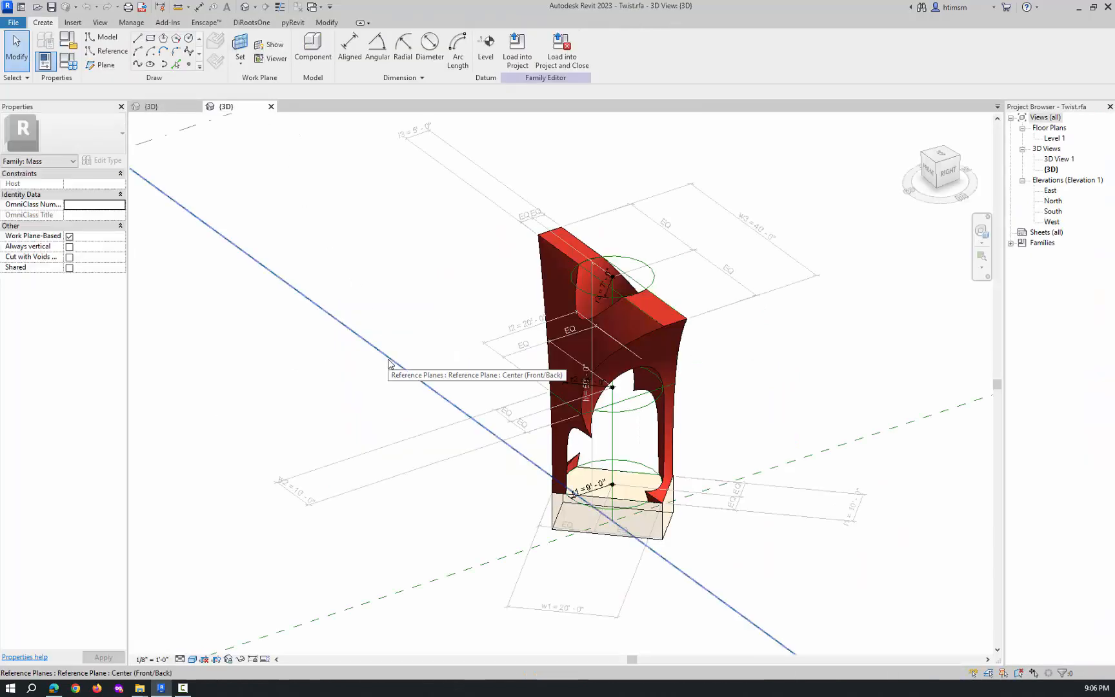
click(162, 107)
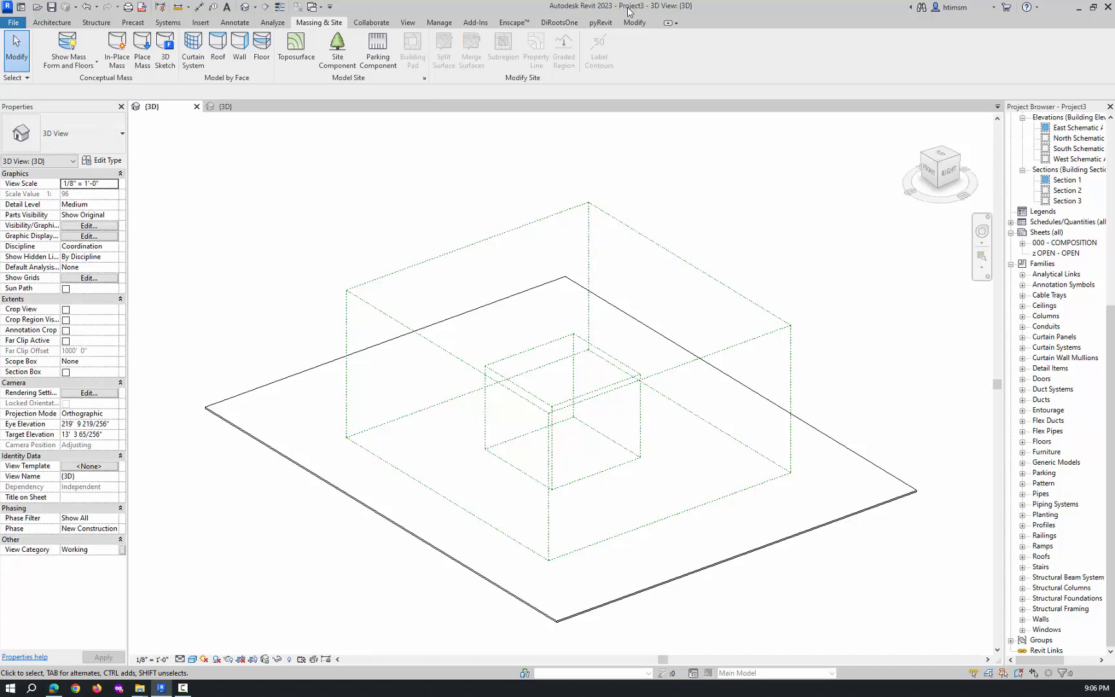
click(244, 107)
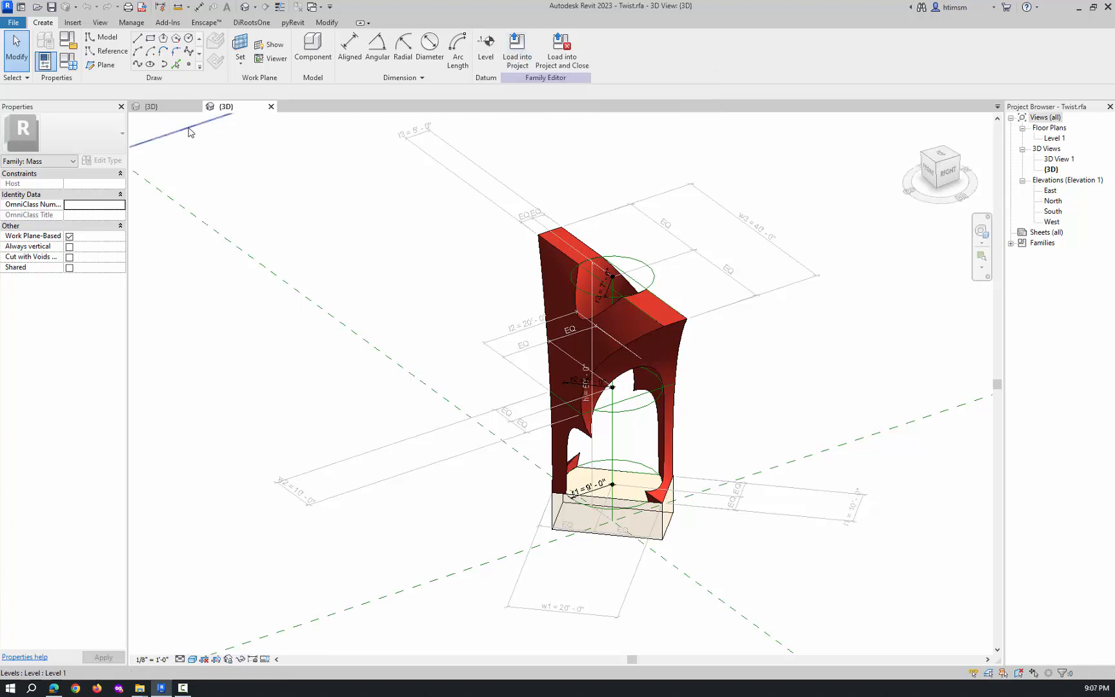
Load the Twist family into Project3 and cancel its placement in the {3D} view
click(521, 58)
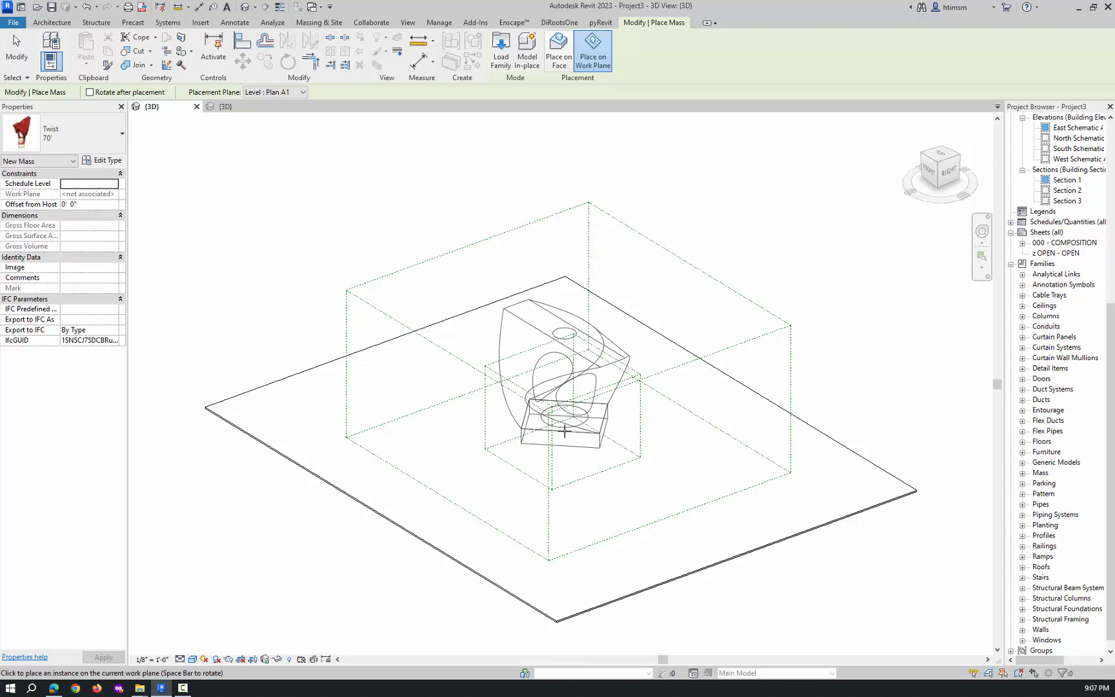
key(Escape)
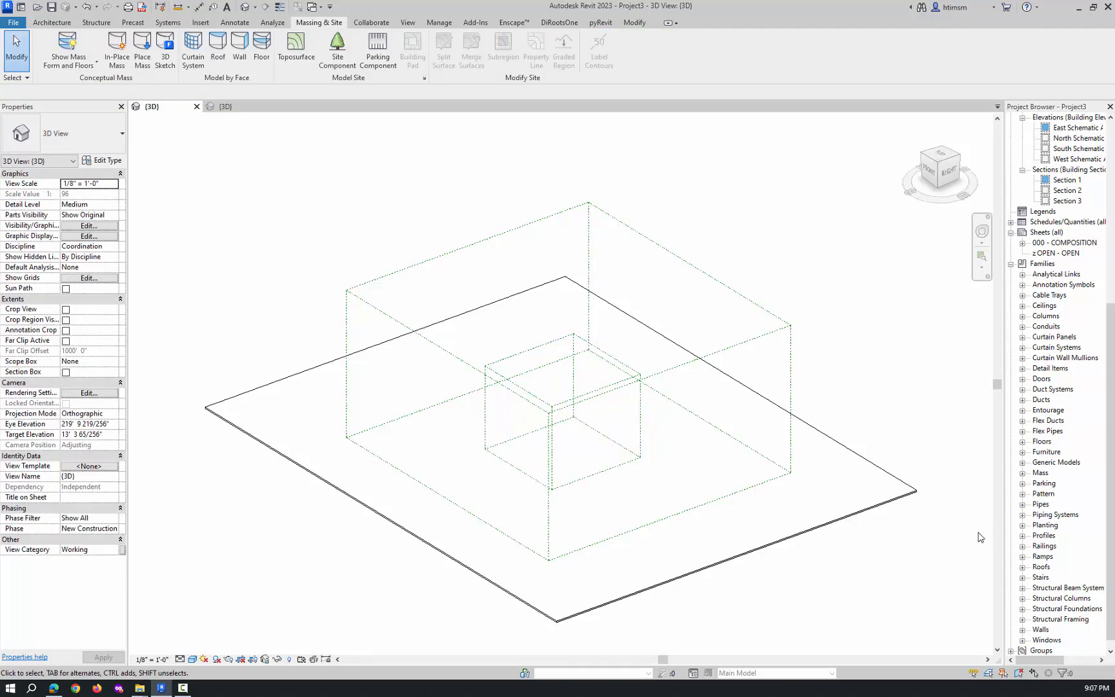
Delete the Twist family from the Mass category of Project3
click(1022, 475)
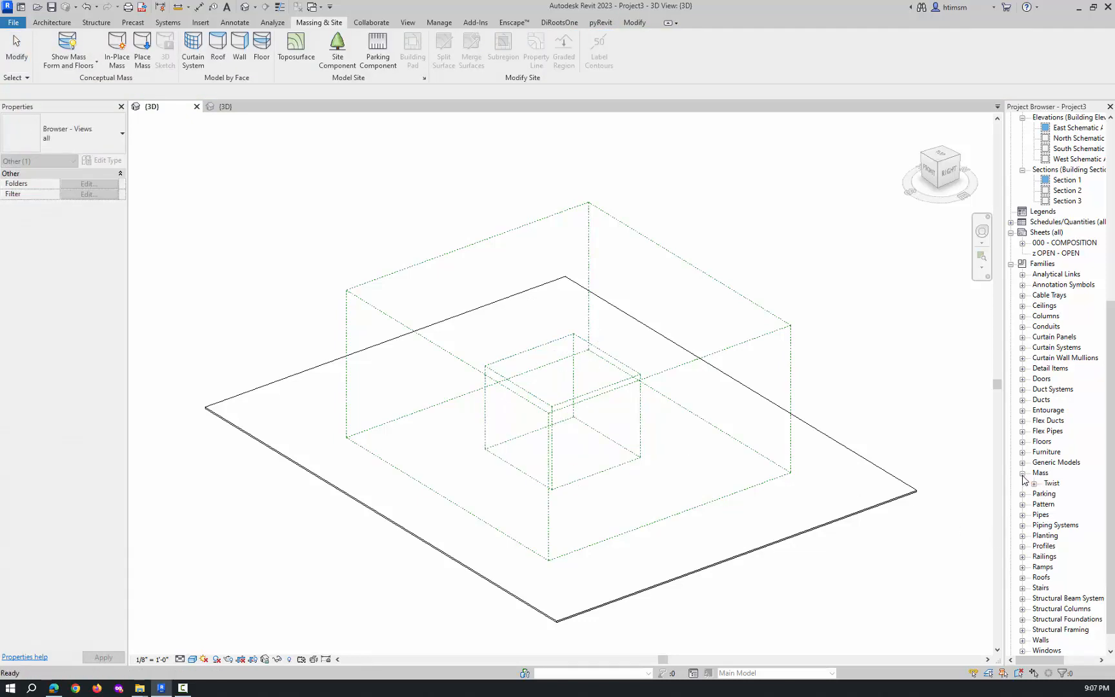
click(1051, 484)
right_click(1052, 484)
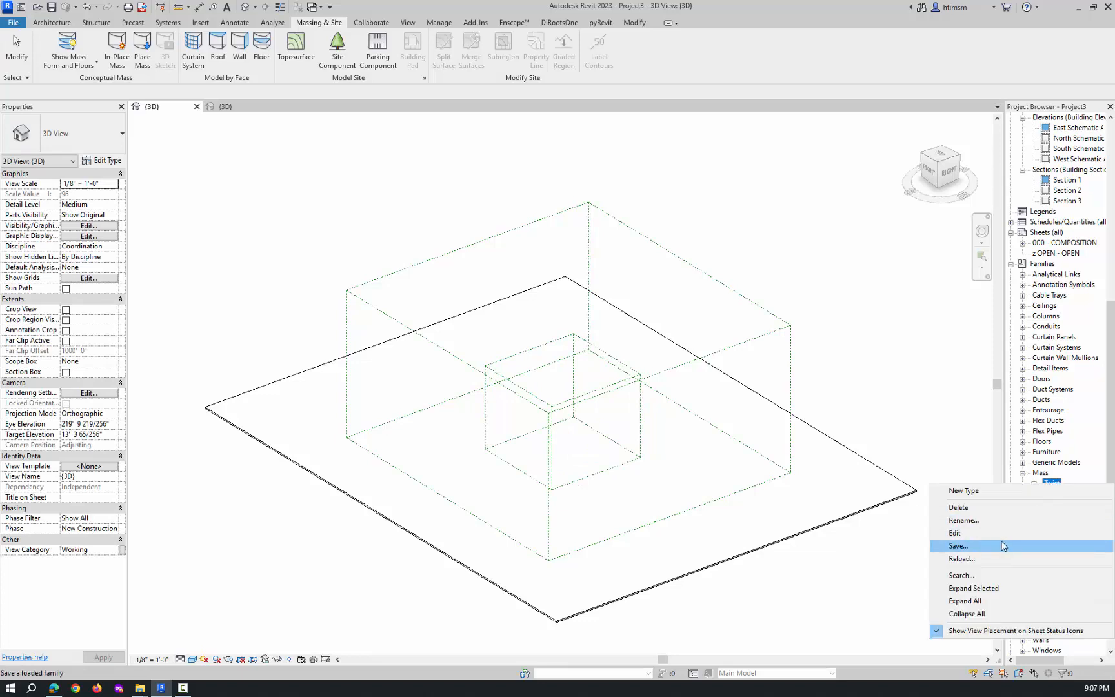
click(833, 278)
Open the Site floor plan of Project3 and close the inactive views
drag(1110, 324, 1108, 133)
double_click(1060, 232)
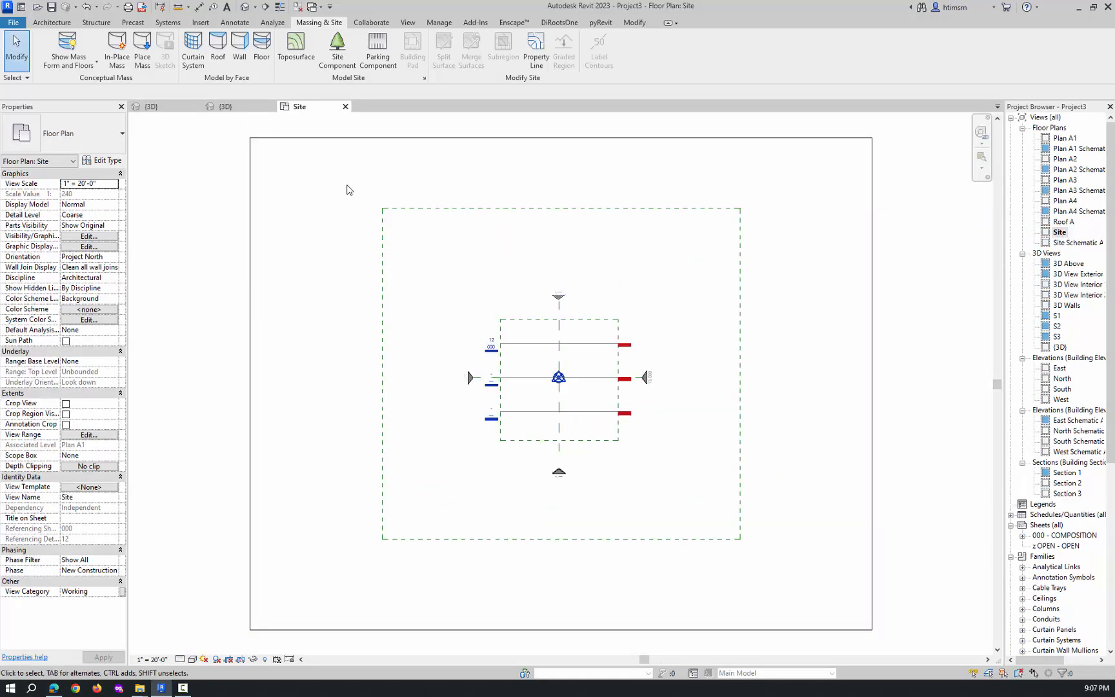
key(c)
key(i)
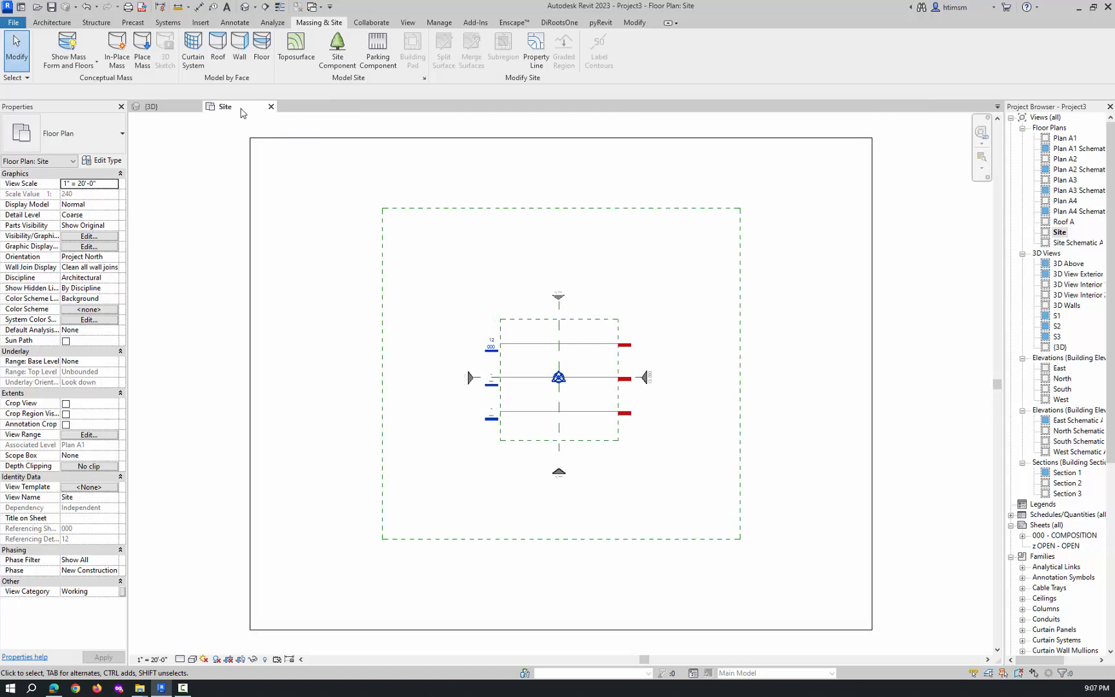
Load the Twist family from Twist.rfa into Project3 and place one Twist 70' mass at the centre of the Site plan
click(161, 106)
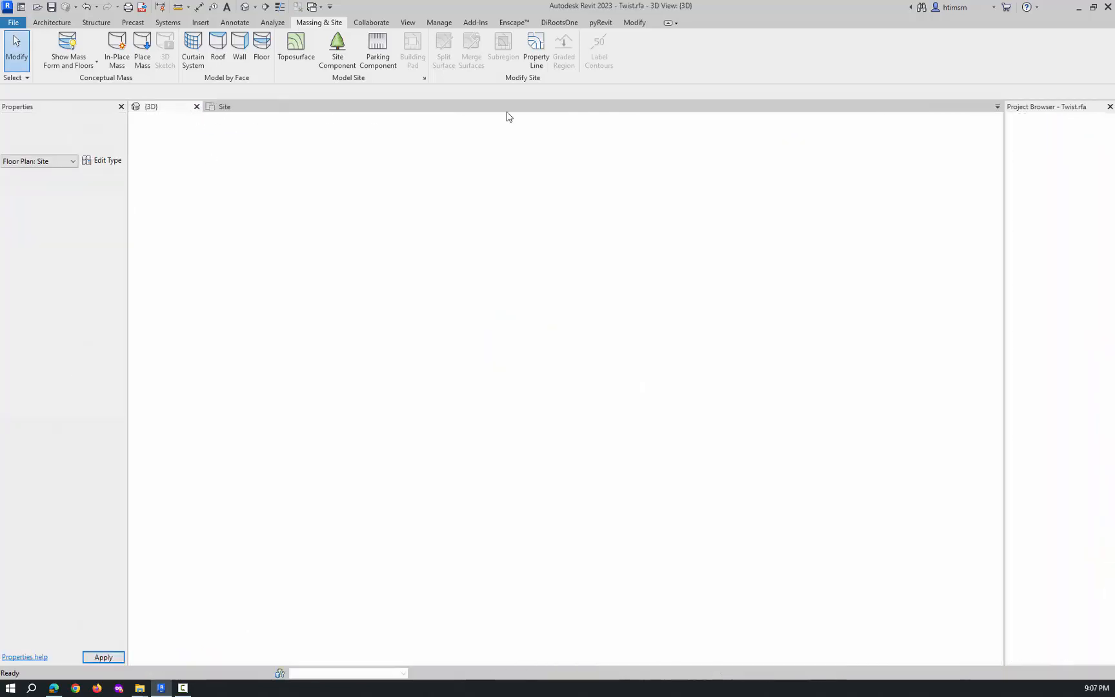
click(516, 51)
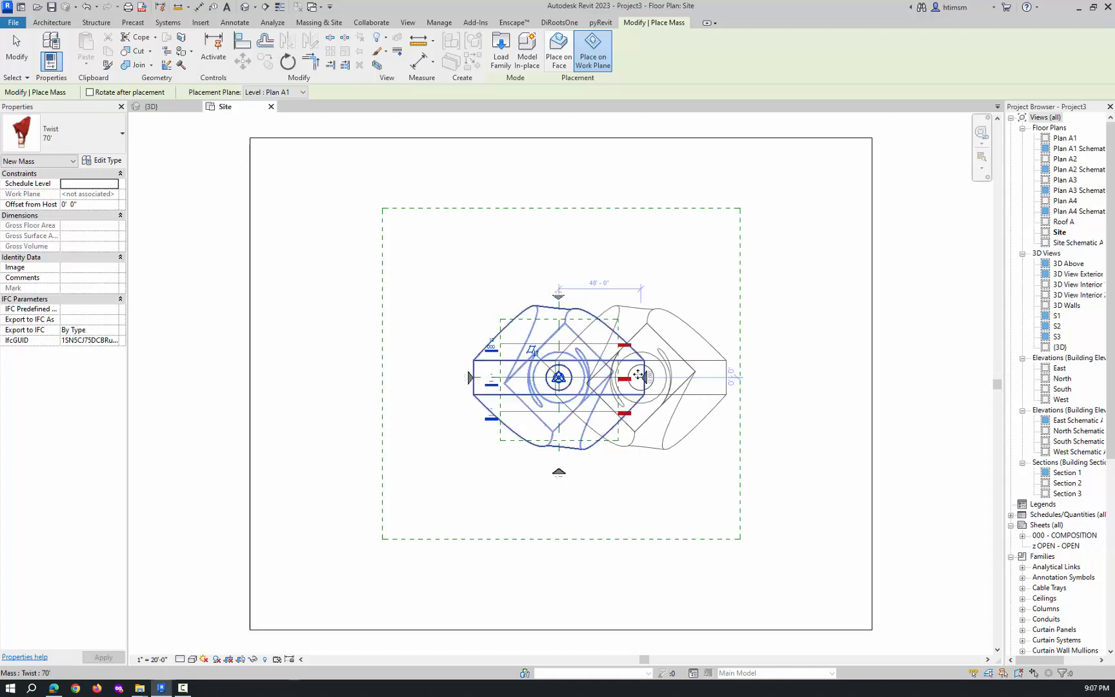
click(295, 26)
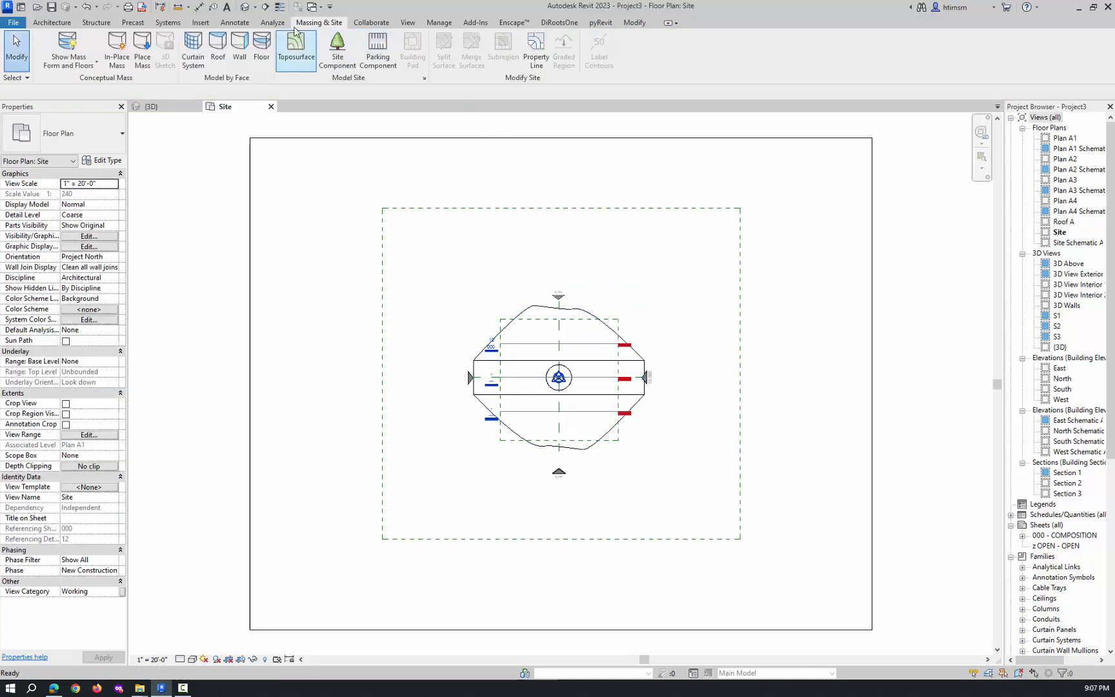
Open the default 3D view and delete the placed Twist mass
click(246, 7)
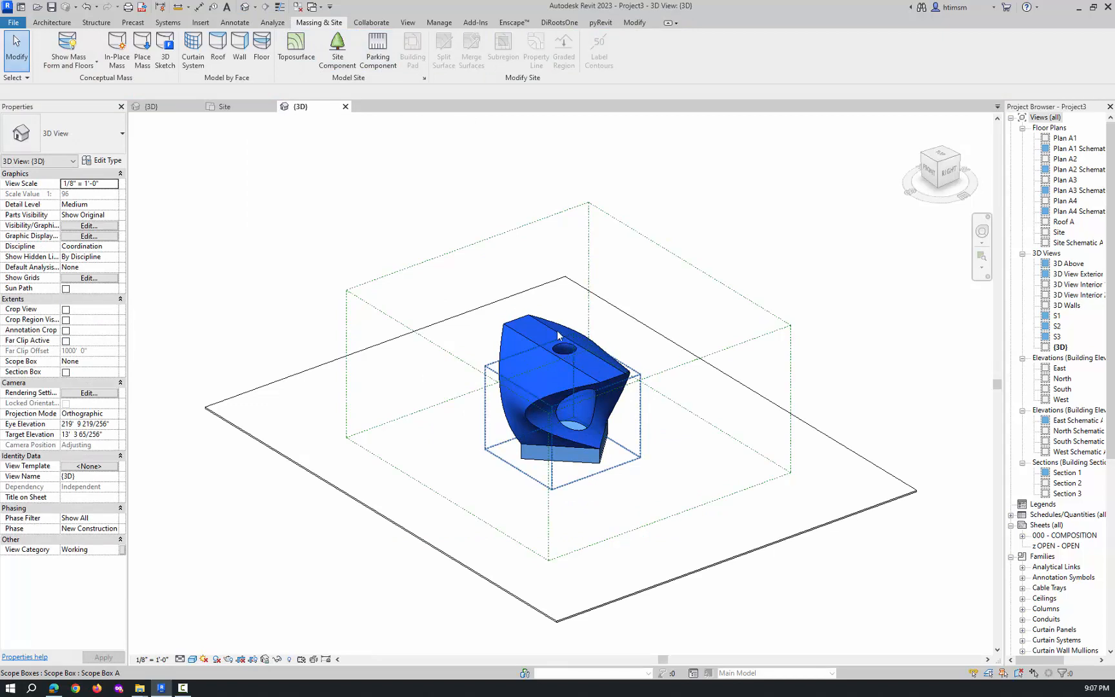
click(540, 322)
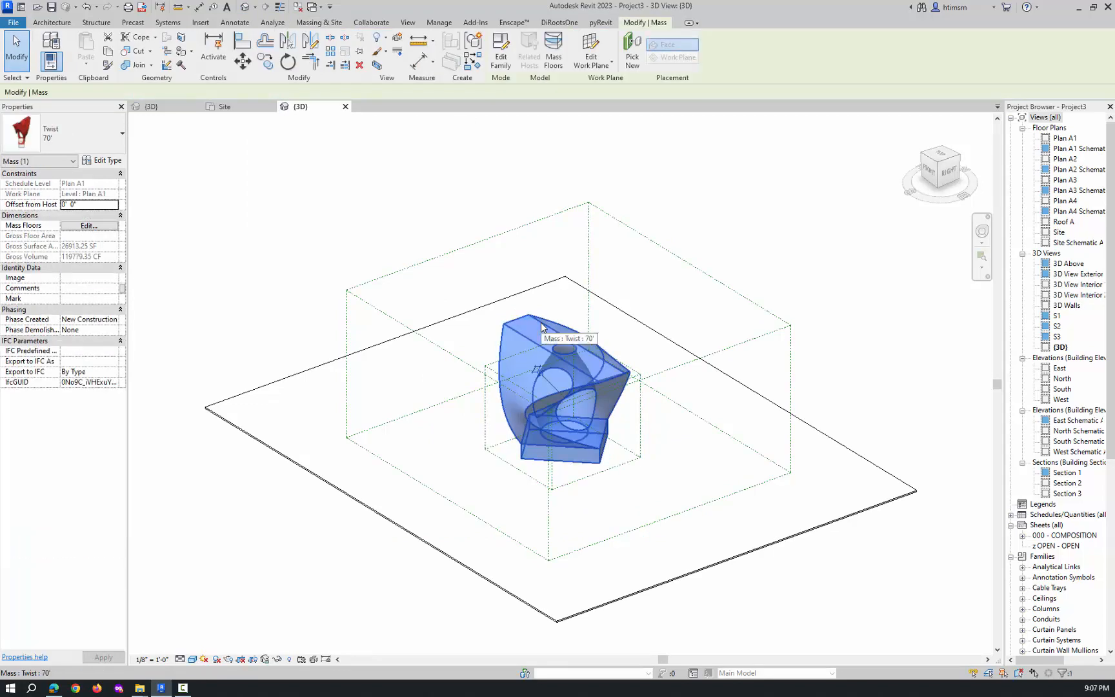
key(Delete)
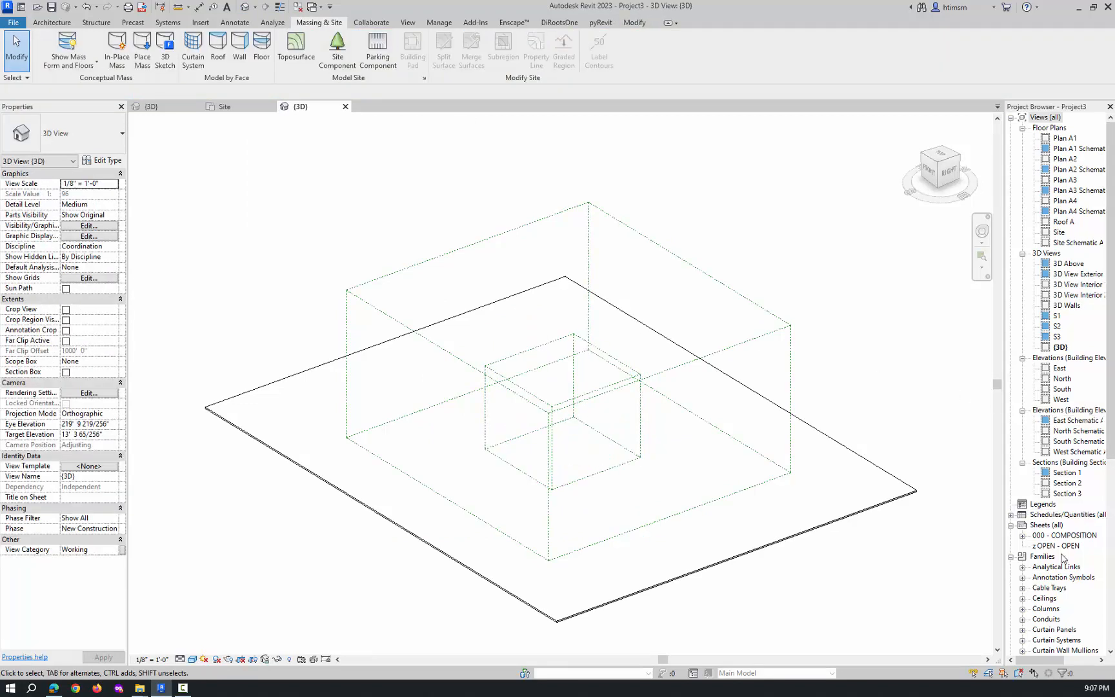
Remove the Twist family from the Mass families in the project
scroll(1058, 565, down, 5)
scroll(1058, 564, down, 2)
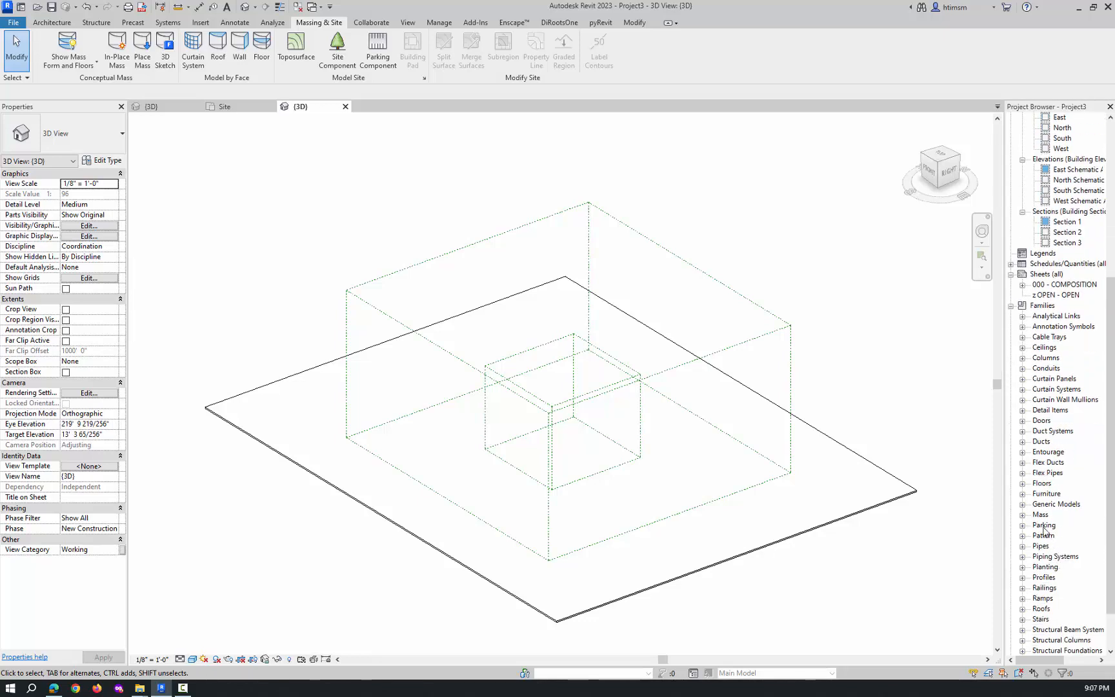
click(1022, 514)
click(1050, 525)
right_click(1050, 525)
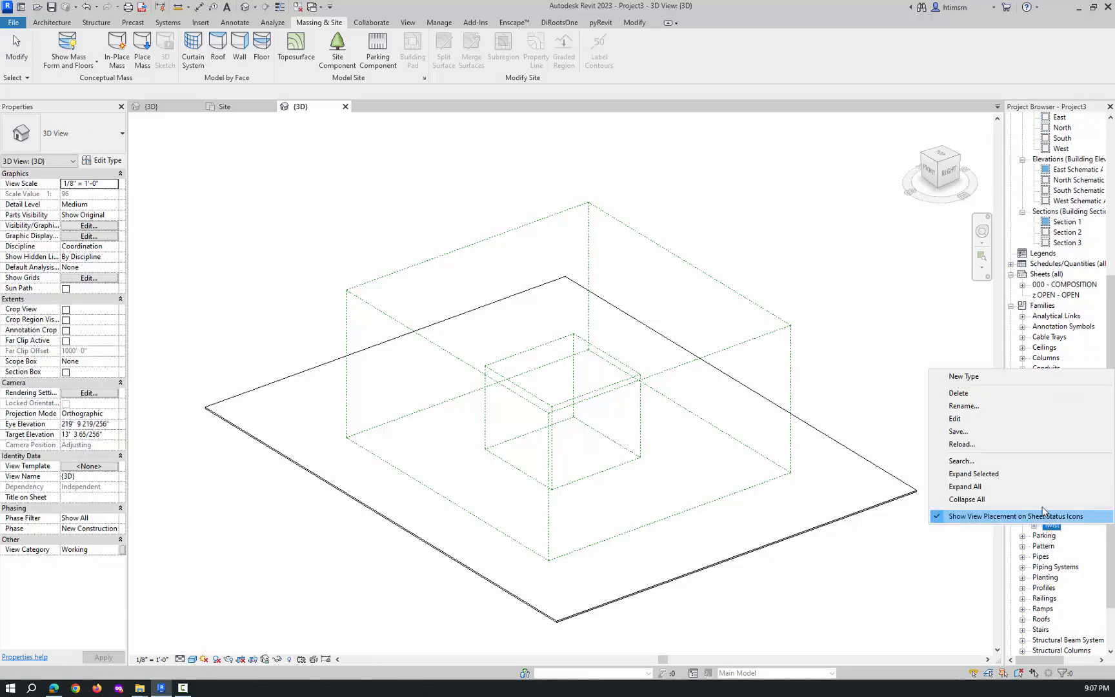
click(976, 392)
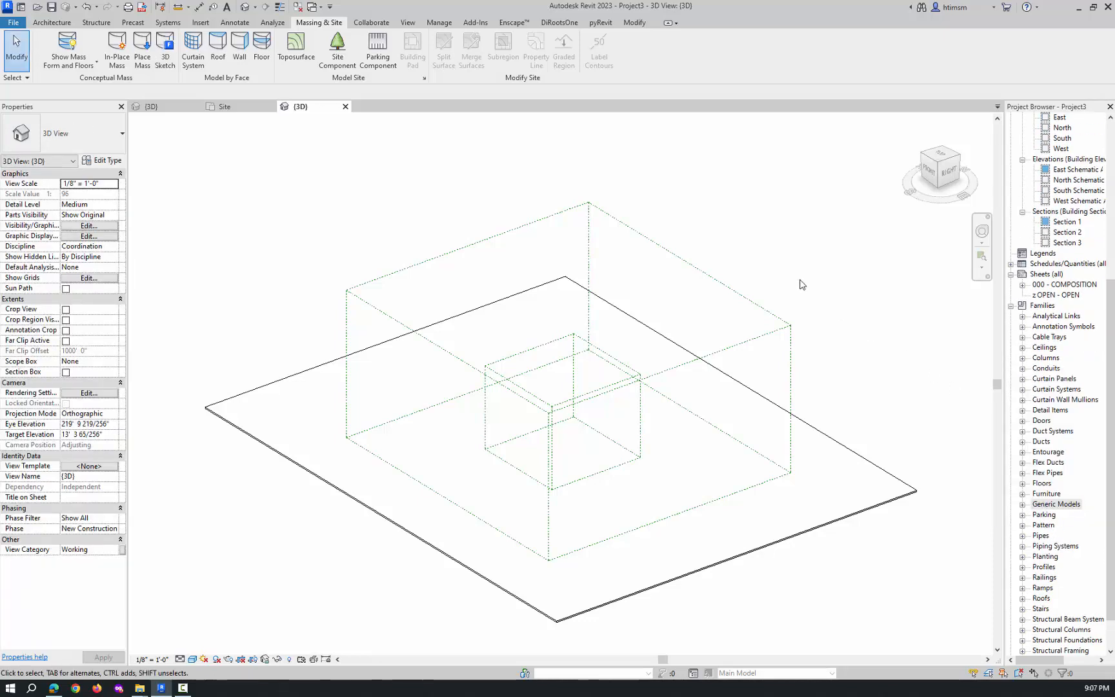
Open sheet 000 - COMPOSITION and close the inactive views
double_click(1067, 285)
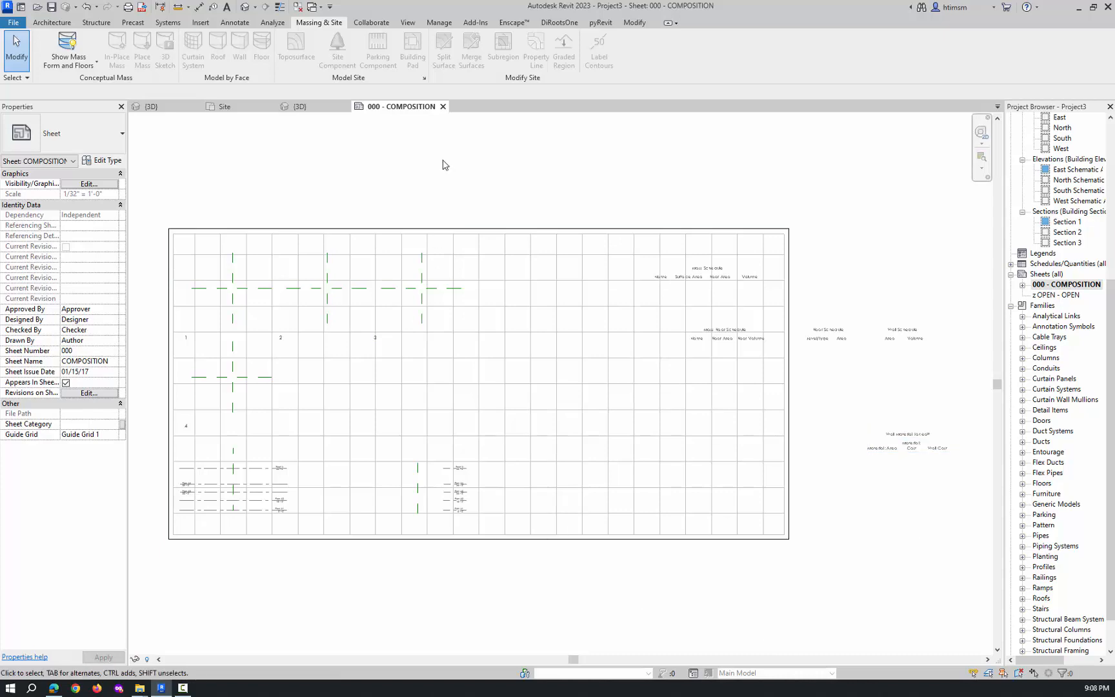
key(w)
key(c)
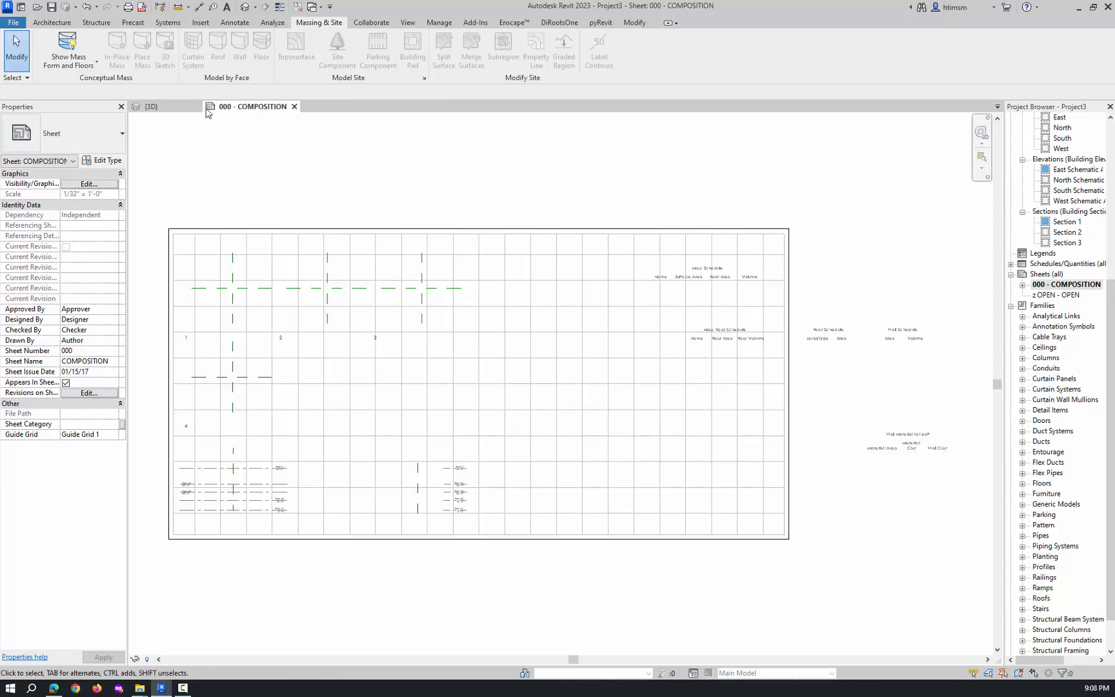
Load the Twist family from Twist.rfa into Project3 with the composition sheet active, and check the Mass category for it
click(166, 111)
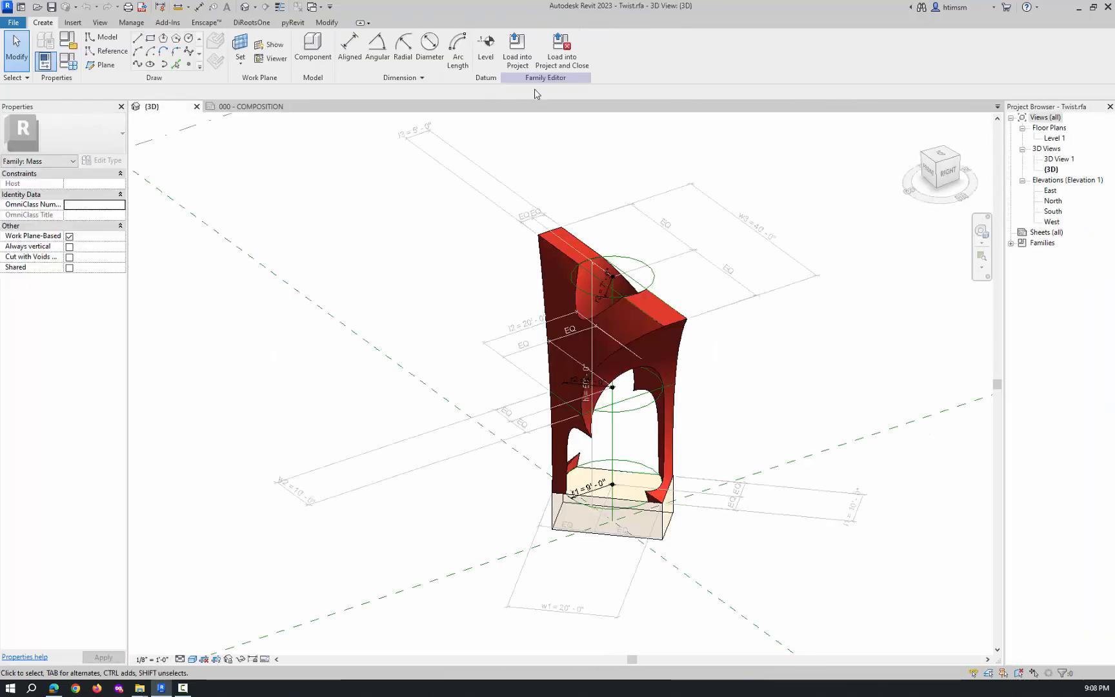
click(520, 58)
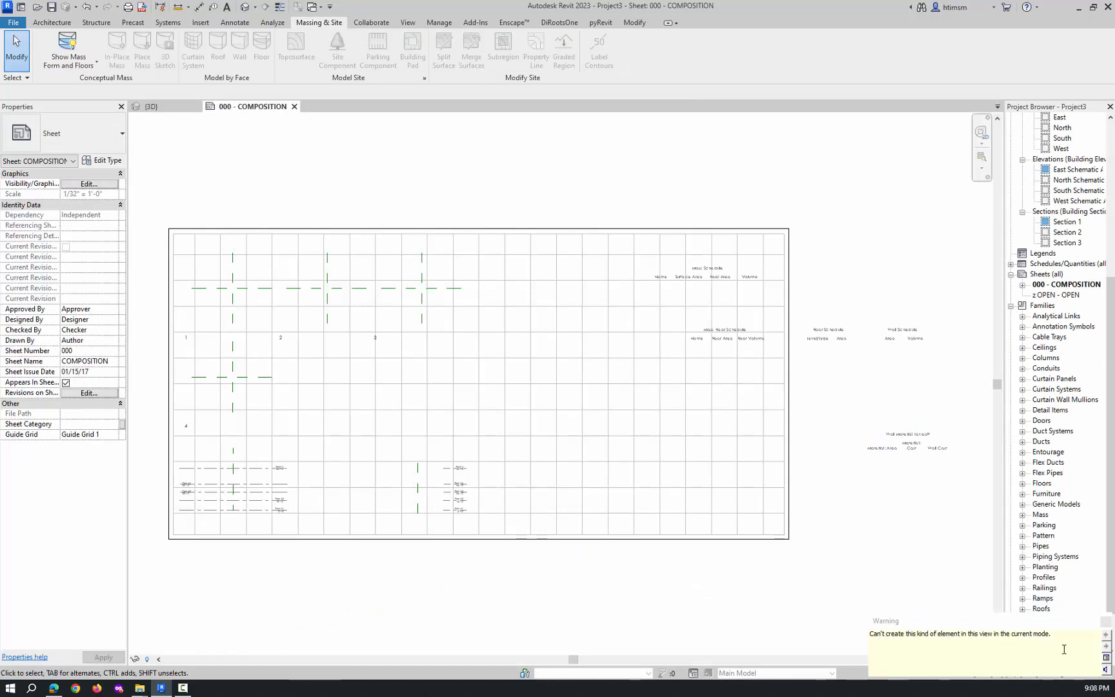
click(921, 528)
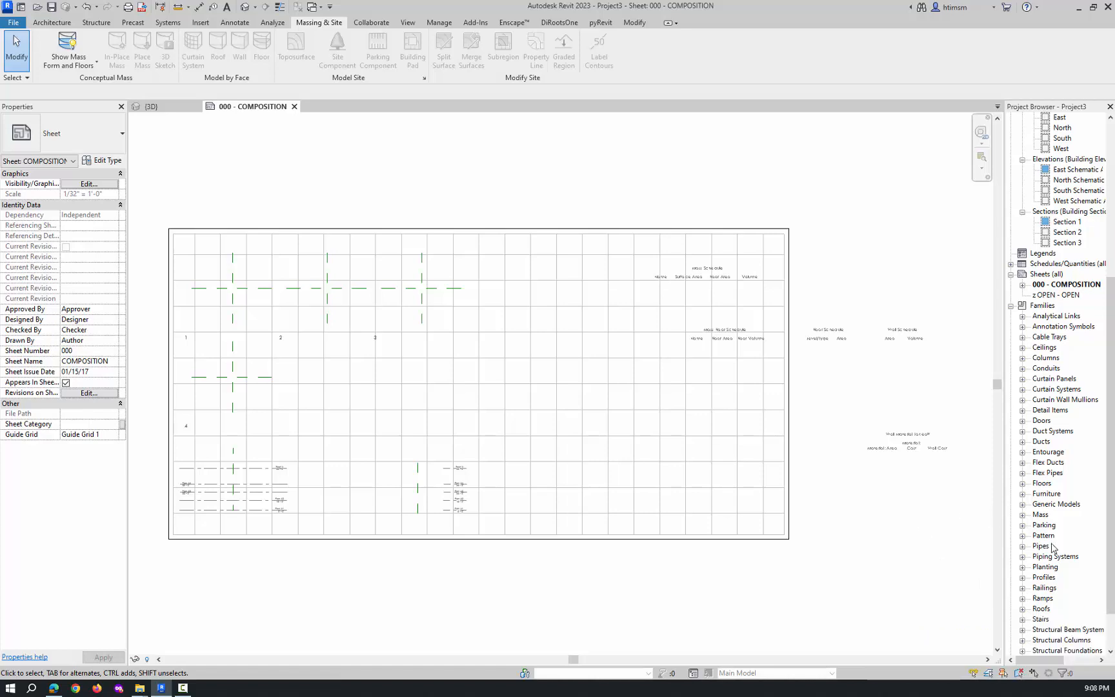
click(1022, 515)
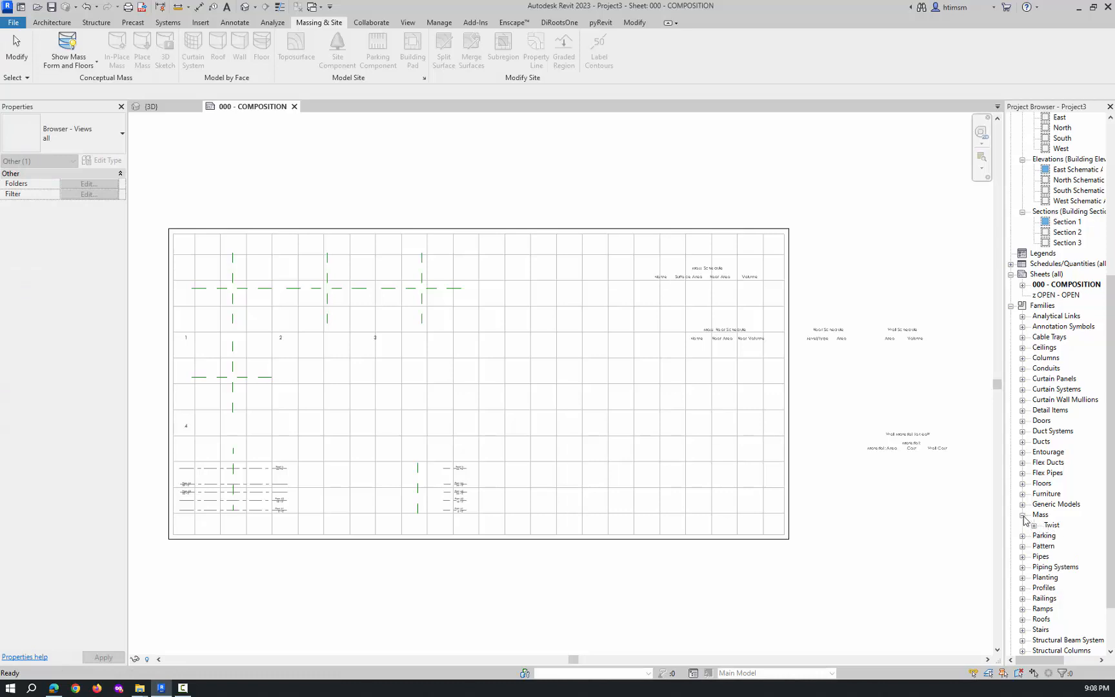
click(1022, 514)
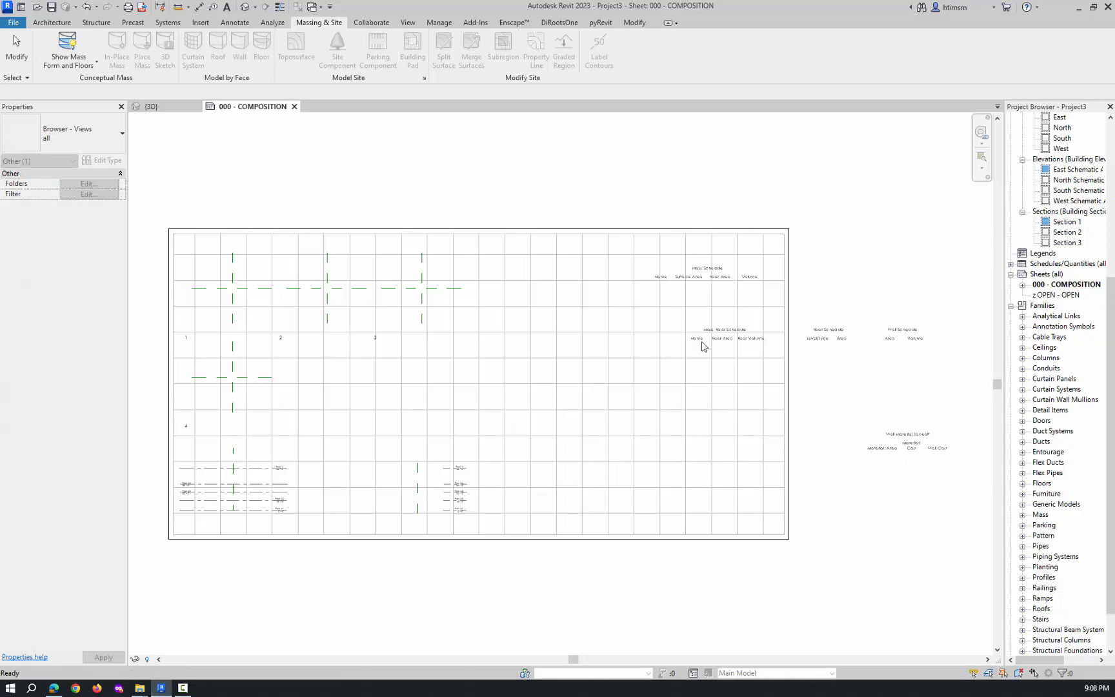
Open the Site floor plan and place one Twist 70' component at its centre on Level : Plan A1
click(52, 22)
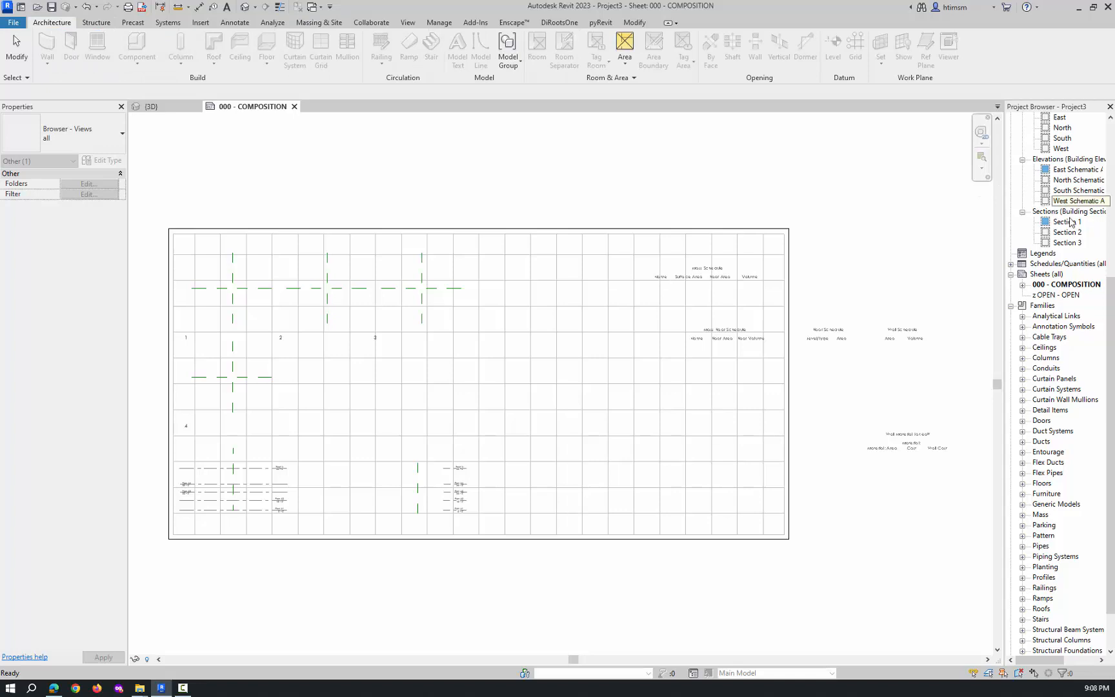
drag(1111, 298, 1114, 138)
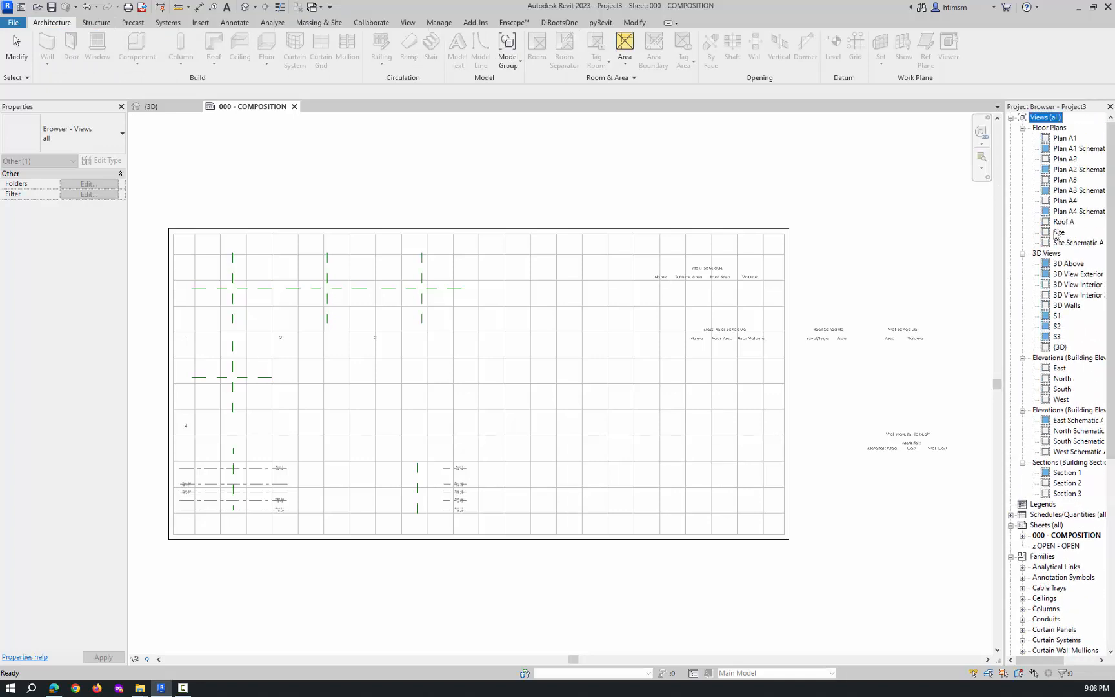
double_click(1057, 234)
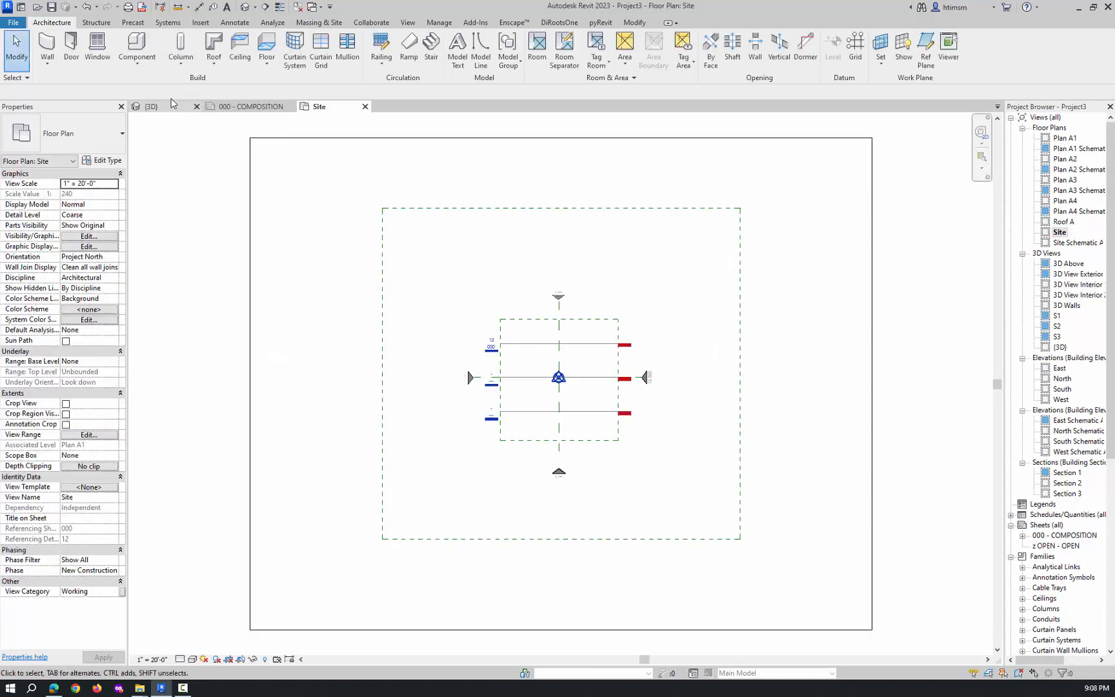
click(143, 66)
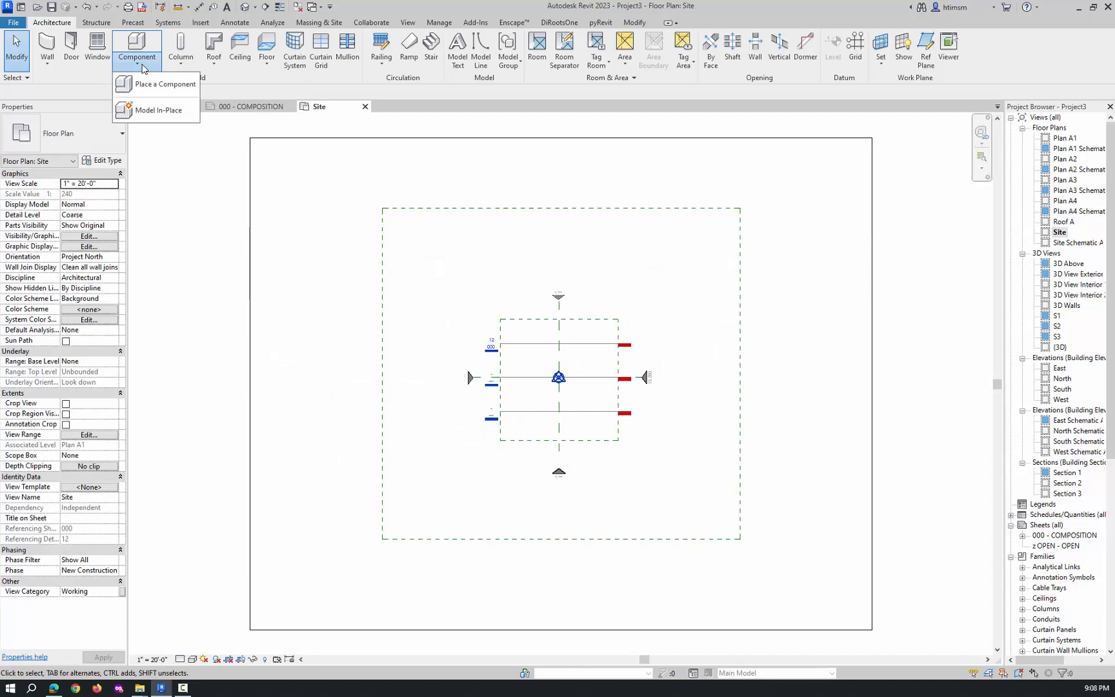
click(145, 83)
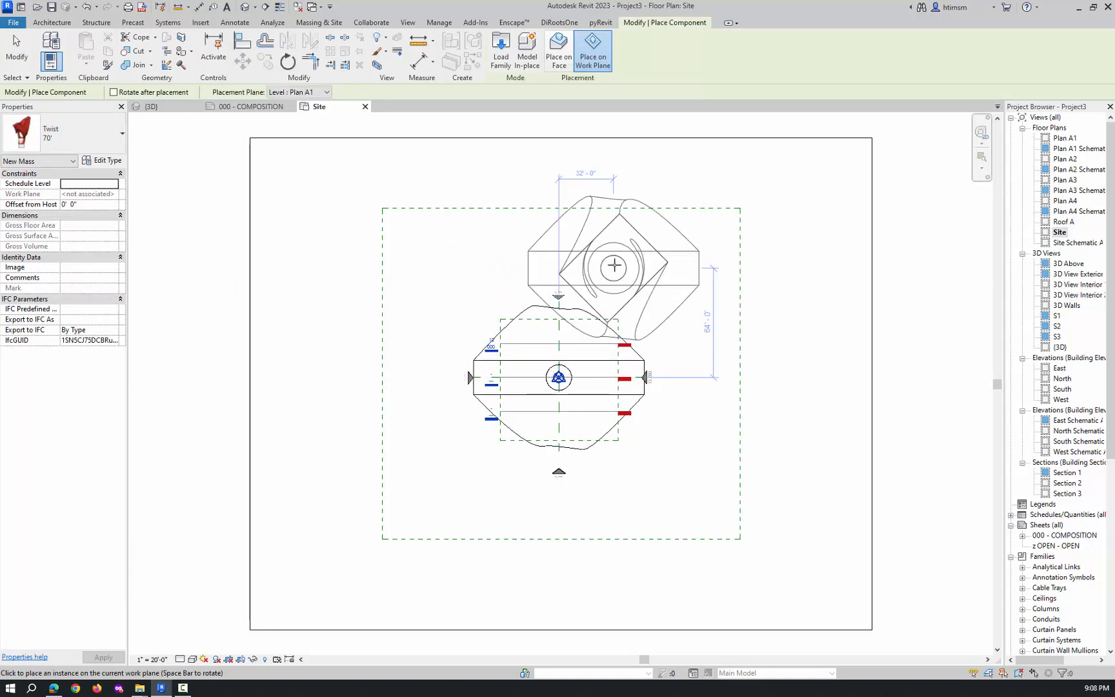
key(Escape)
key(Escape)
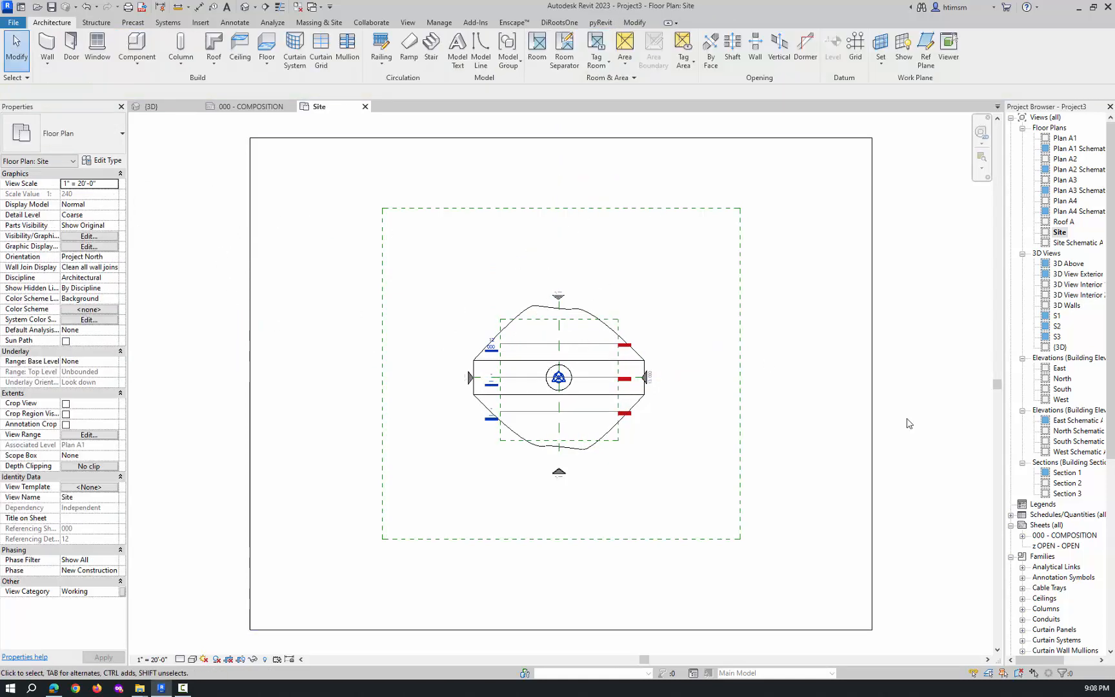
Place a Twist 90' mass from the project's Mass families about 56' east and 52' north of the site plan's centre
scroll(1046, 570, down, 8)
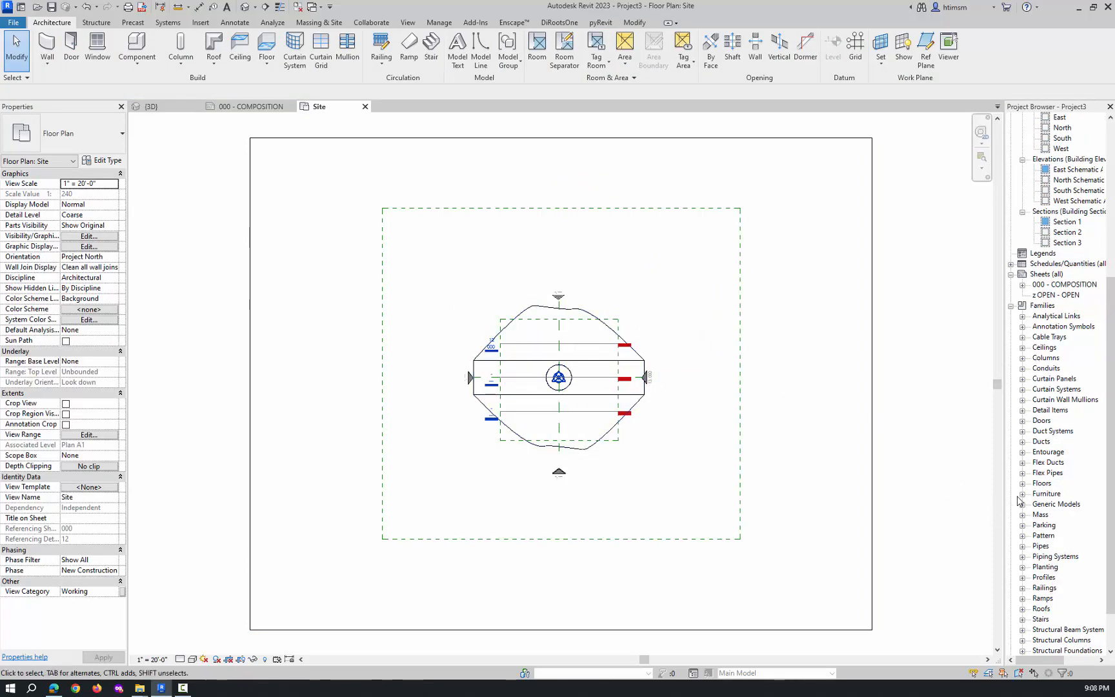
click(1023, 516)
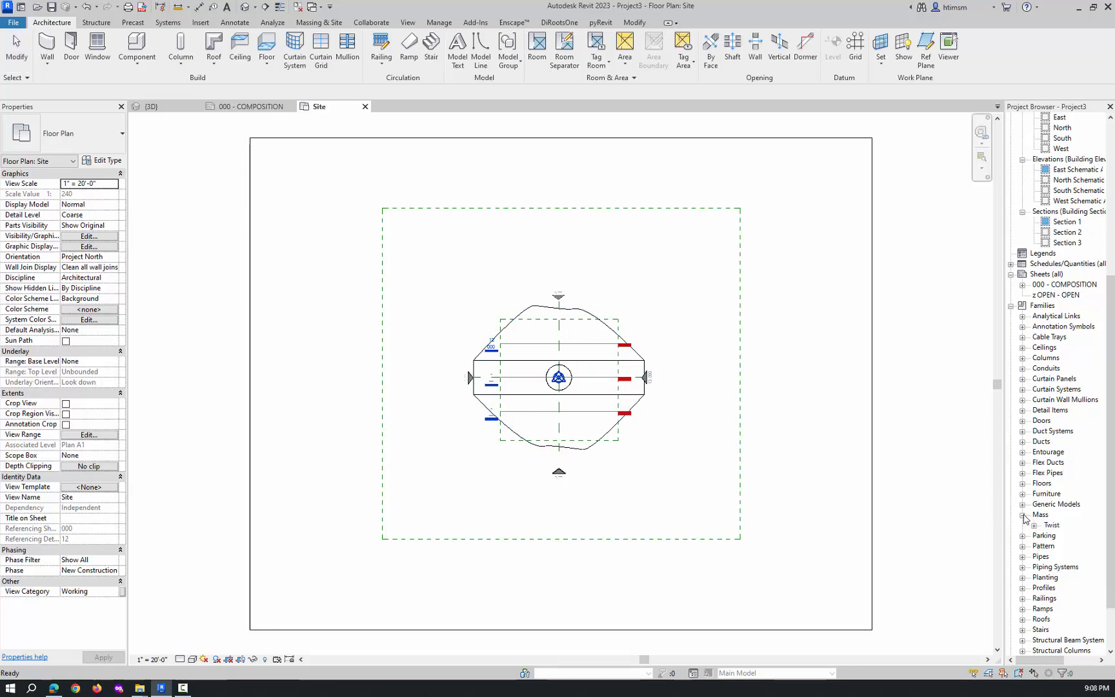
click(1033, 525)
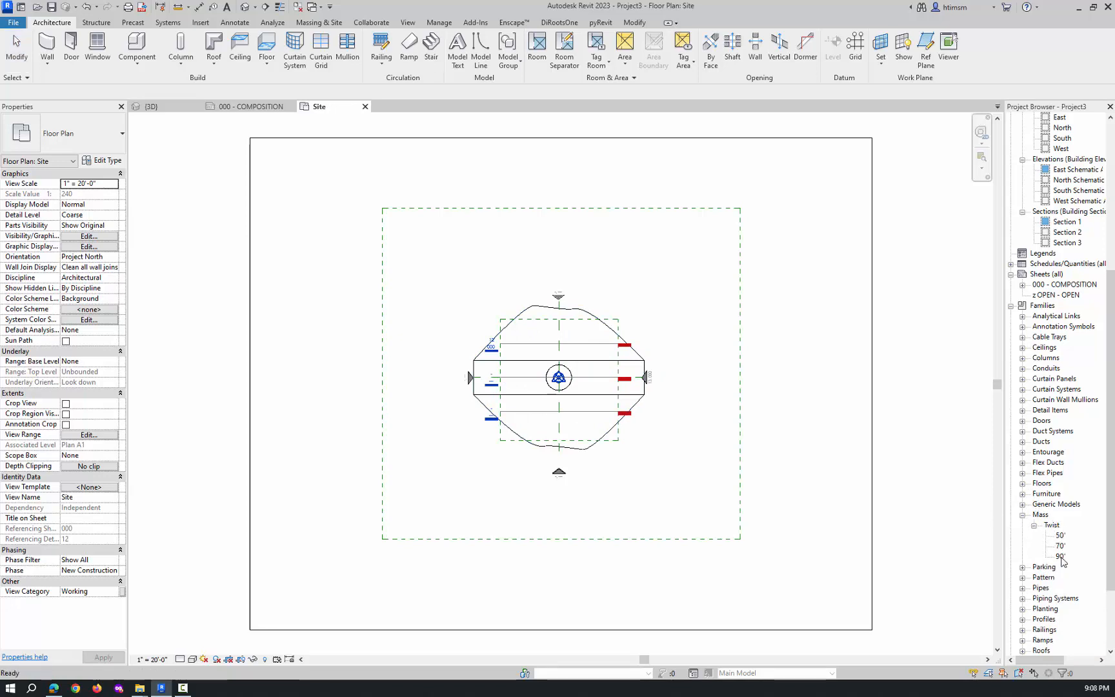
drag(1059, 556, 685, 341)
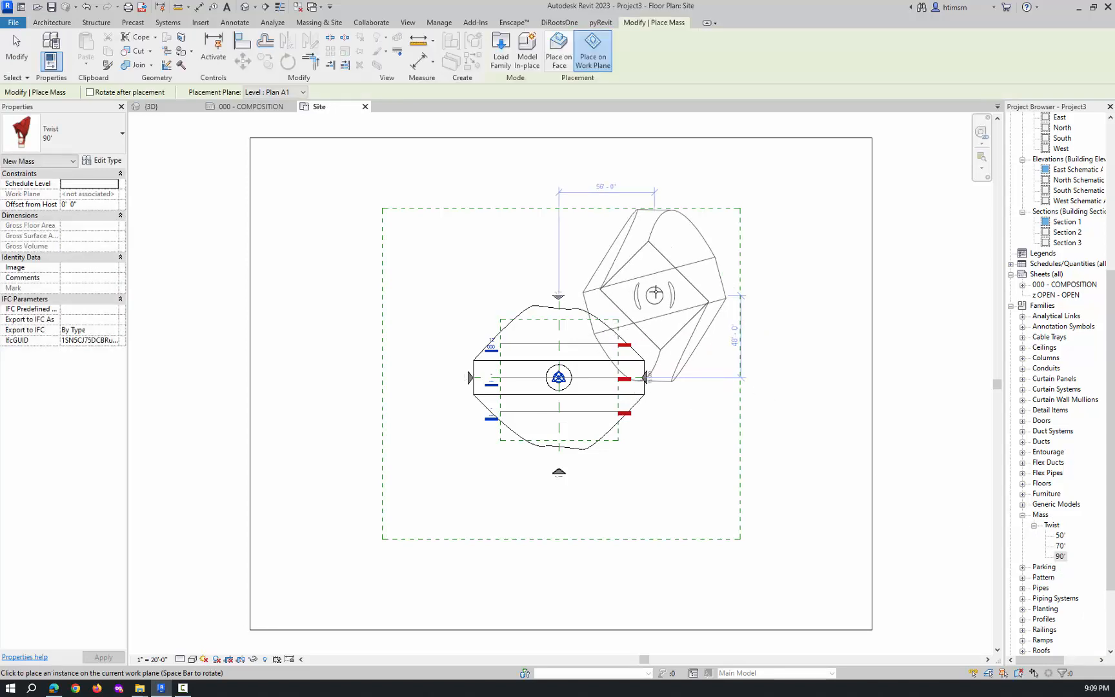
click(644, 423)
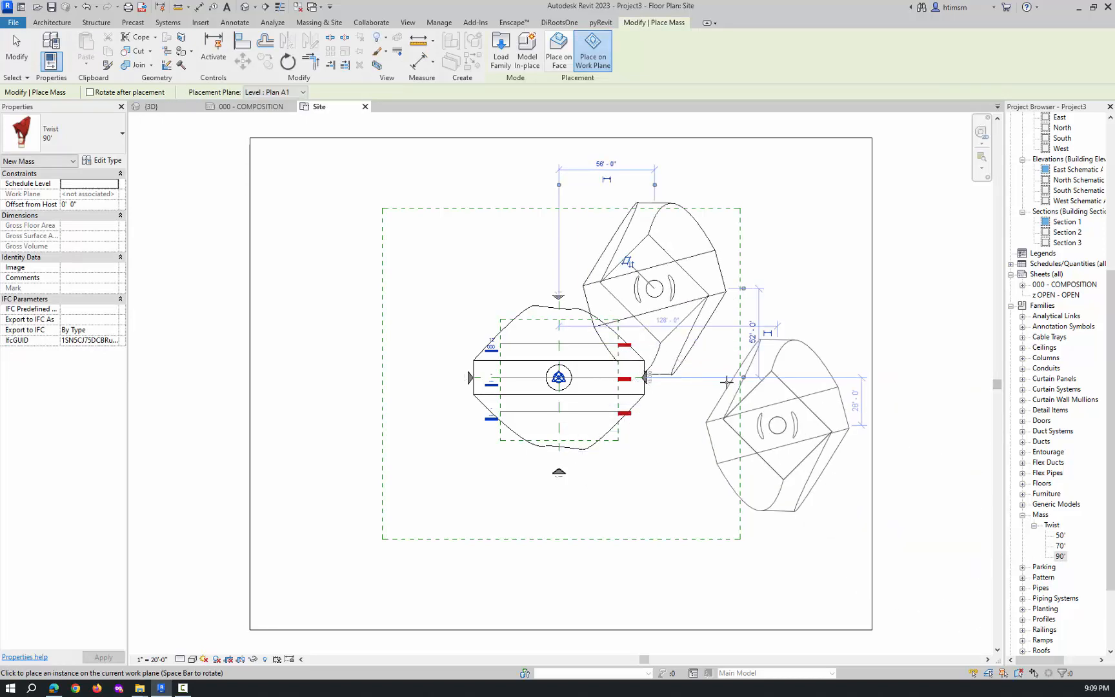
key(Escape)
Delete the Twist 90' mass northeast of the central mass in the Site plan
click(671, 263)
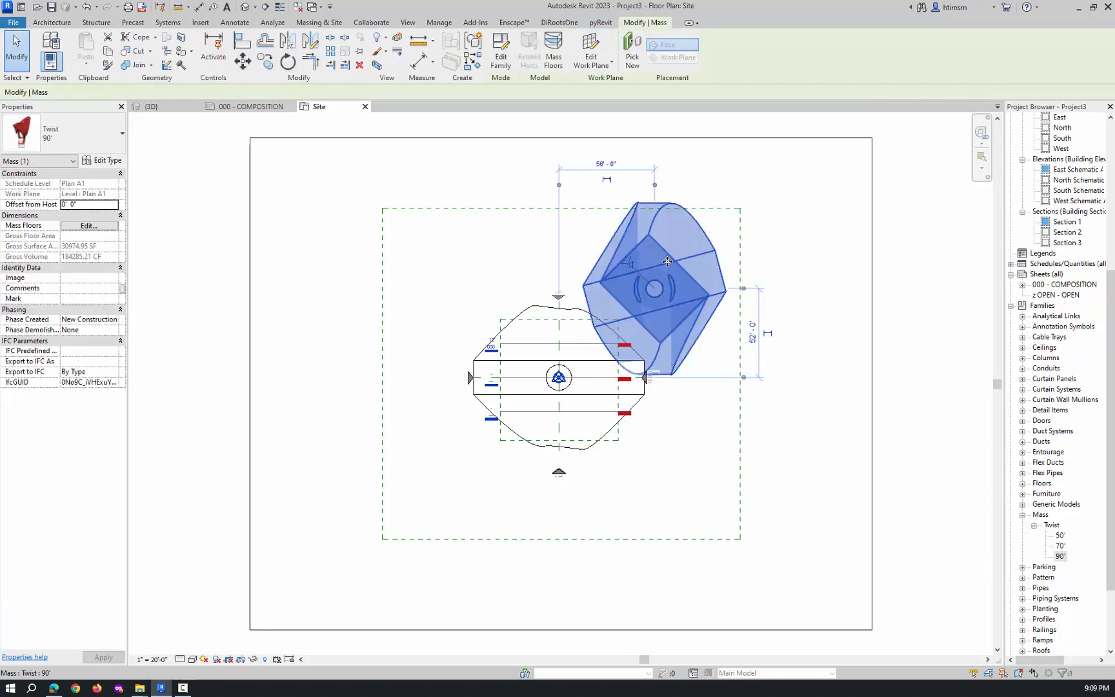
key(Delete)
click(137, 51)
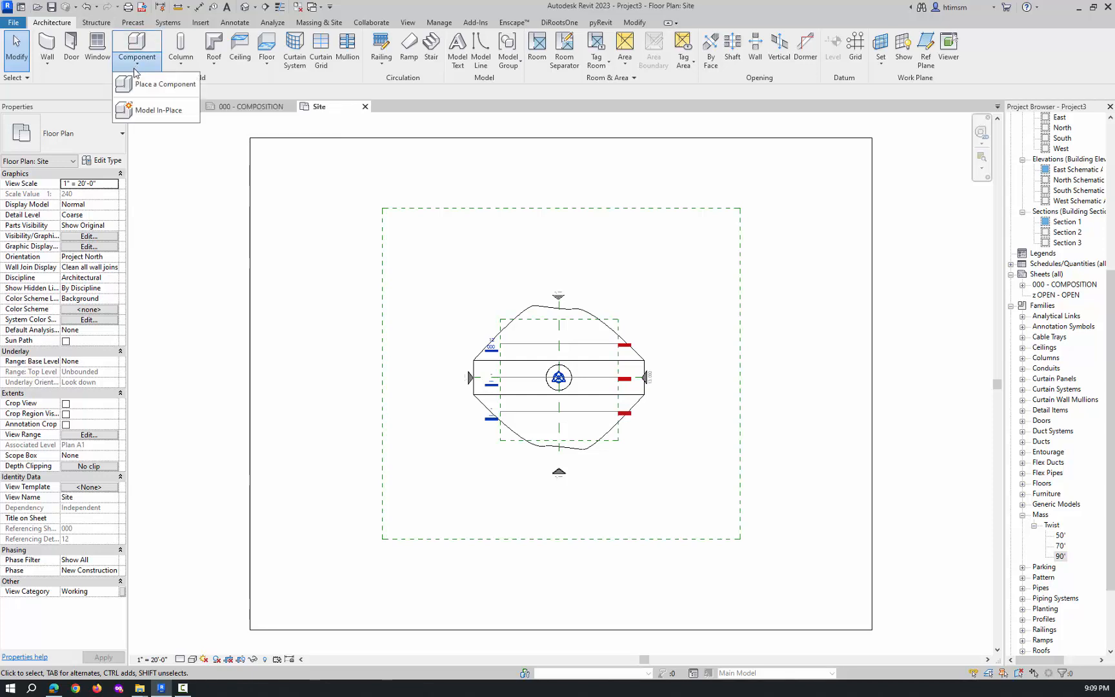
click(553, 191)
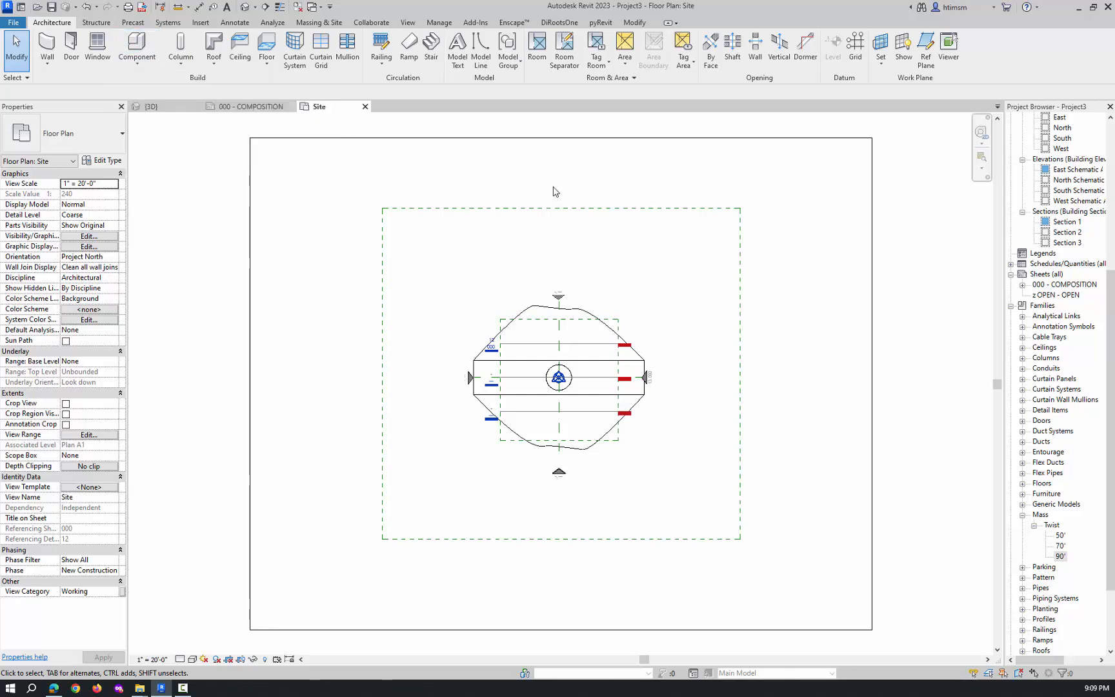